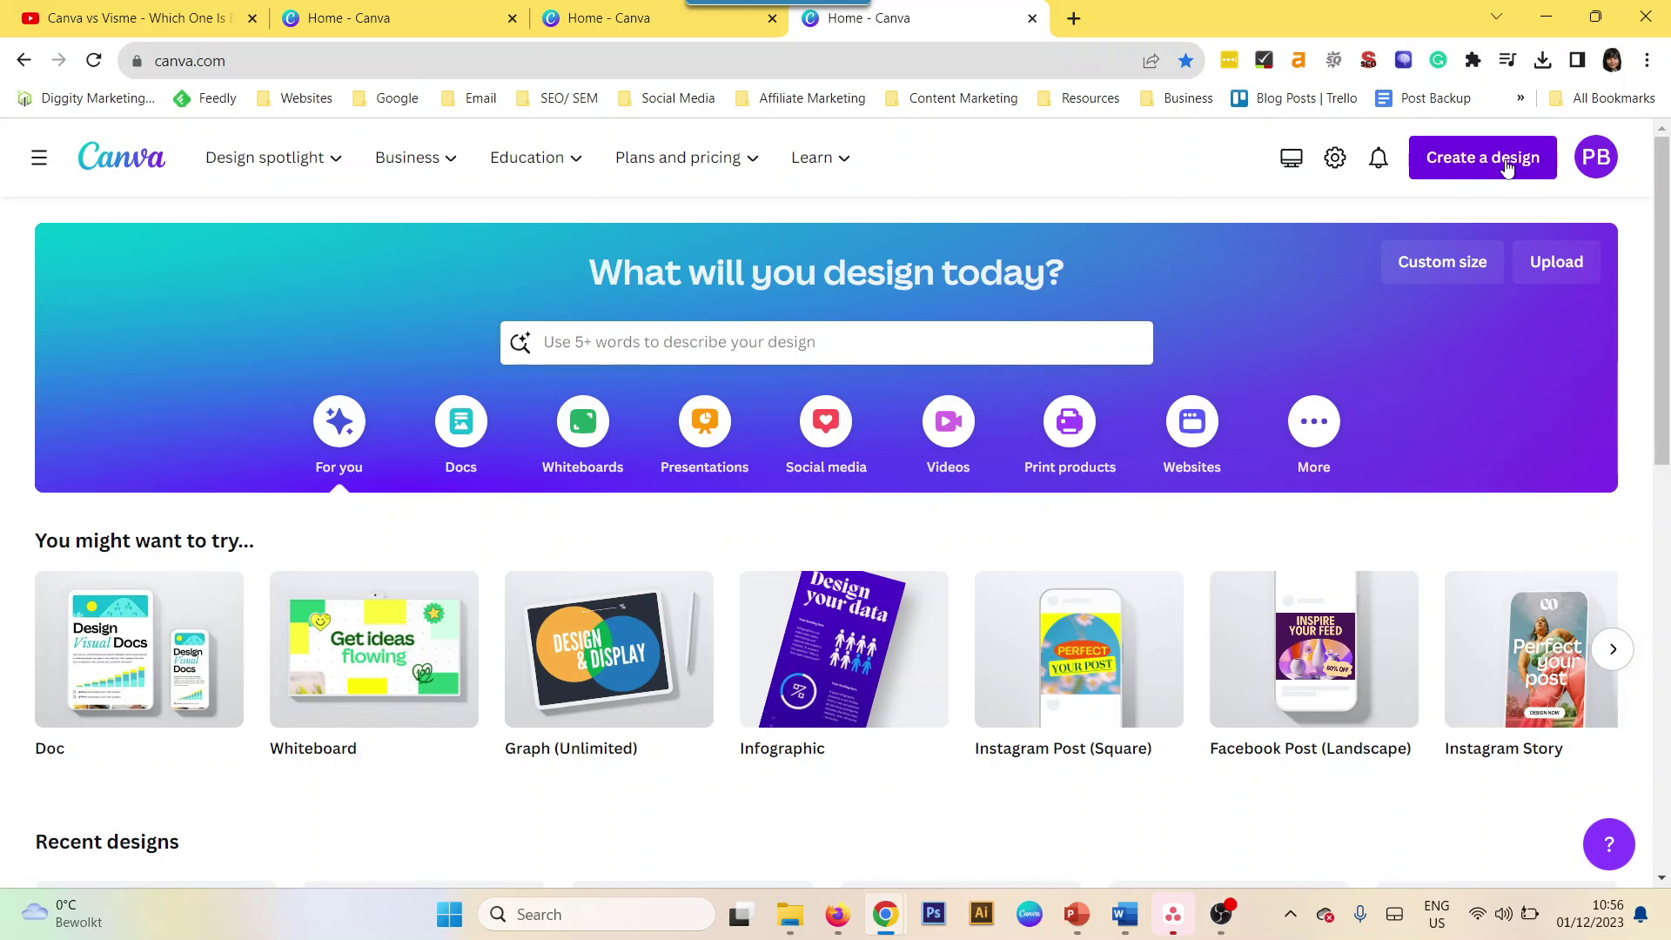
Start a new blank Instagram Post design from Create a design
{"action": "left_click", "coordinate": [1508, 168]}
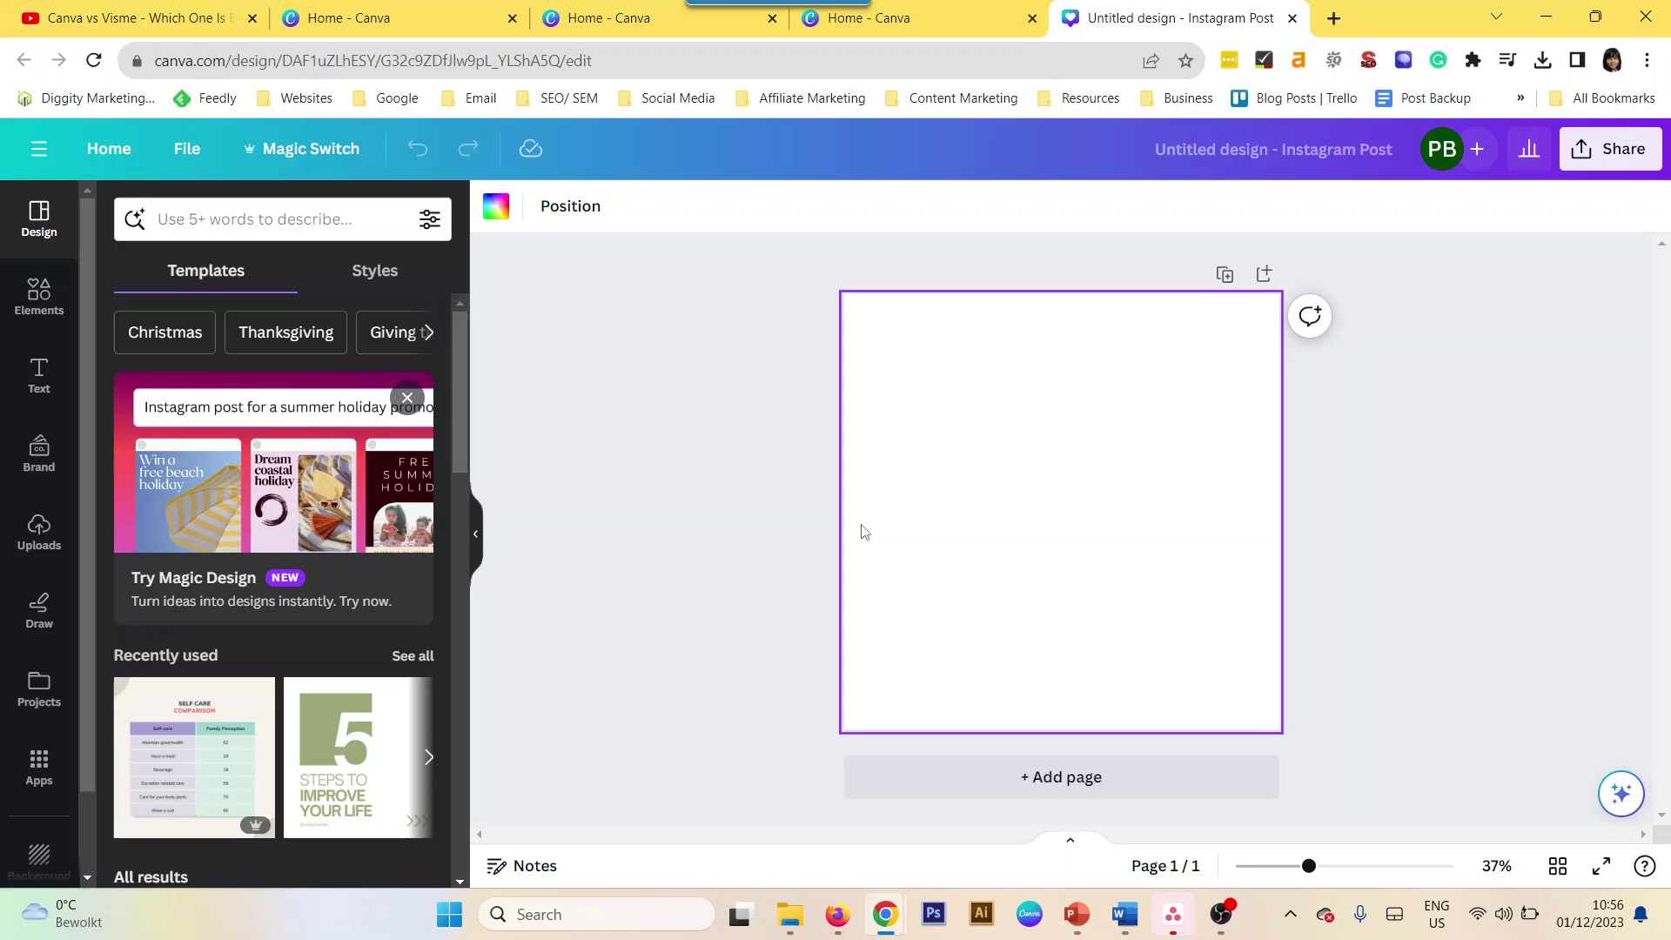
Open the Draw tools, check the pen weight and transparency settings, and pick the blue pen
{"action": "left_click", "coordinate": [39, 617]}
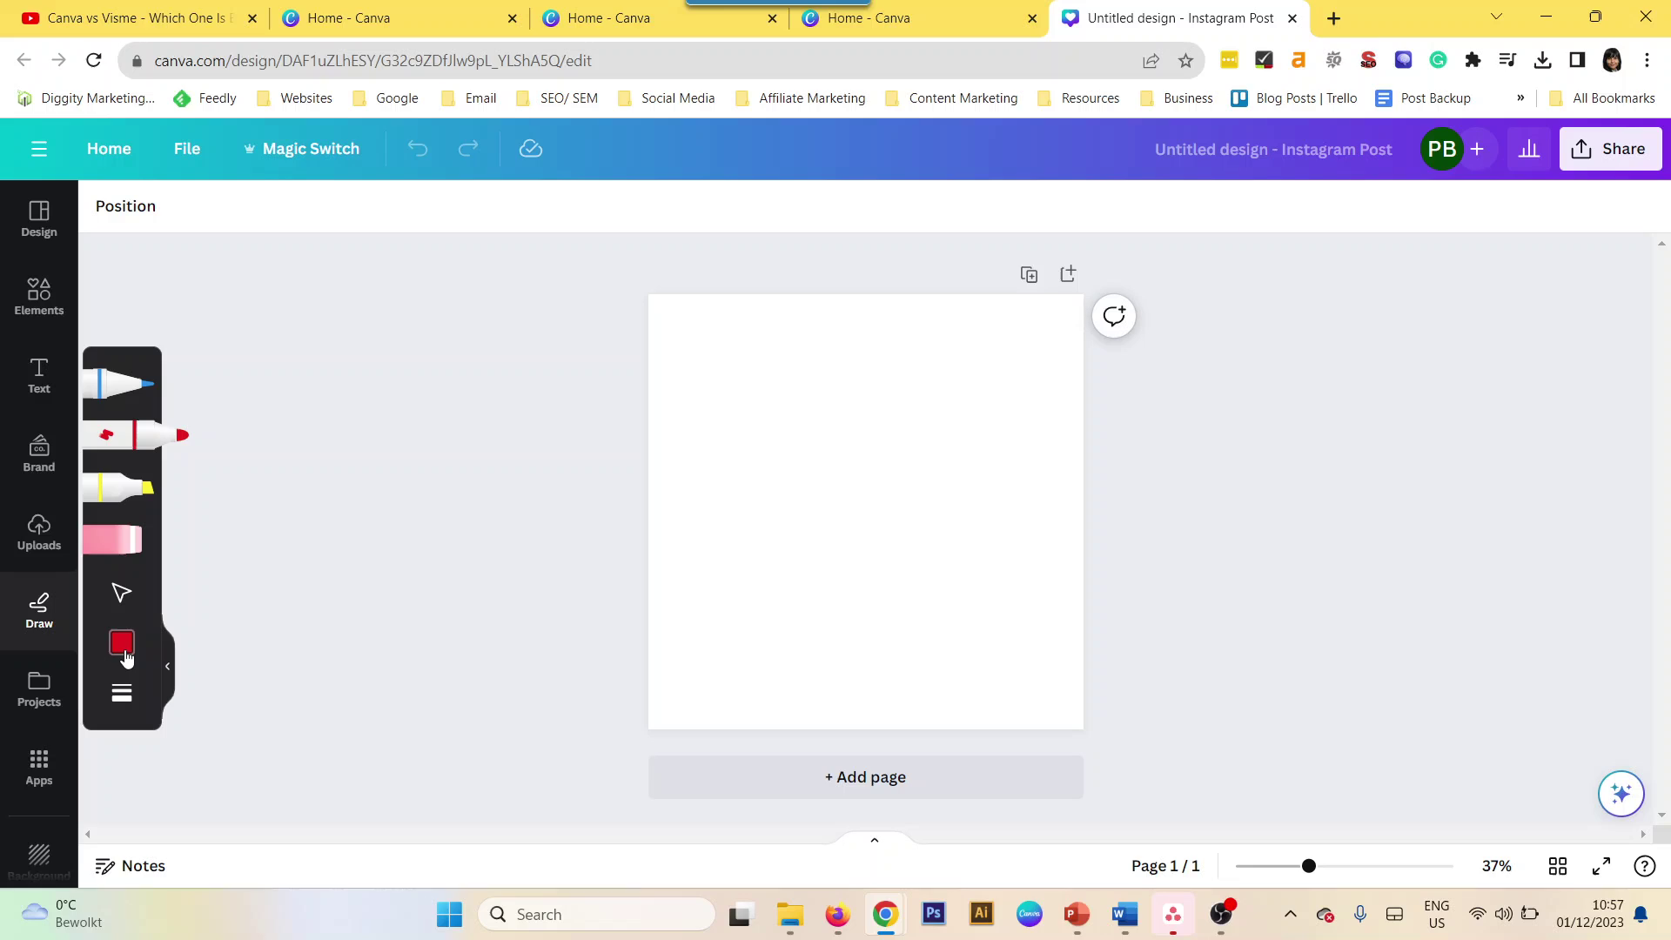
{"action": "left_click", "coordinate": [122, 697]}
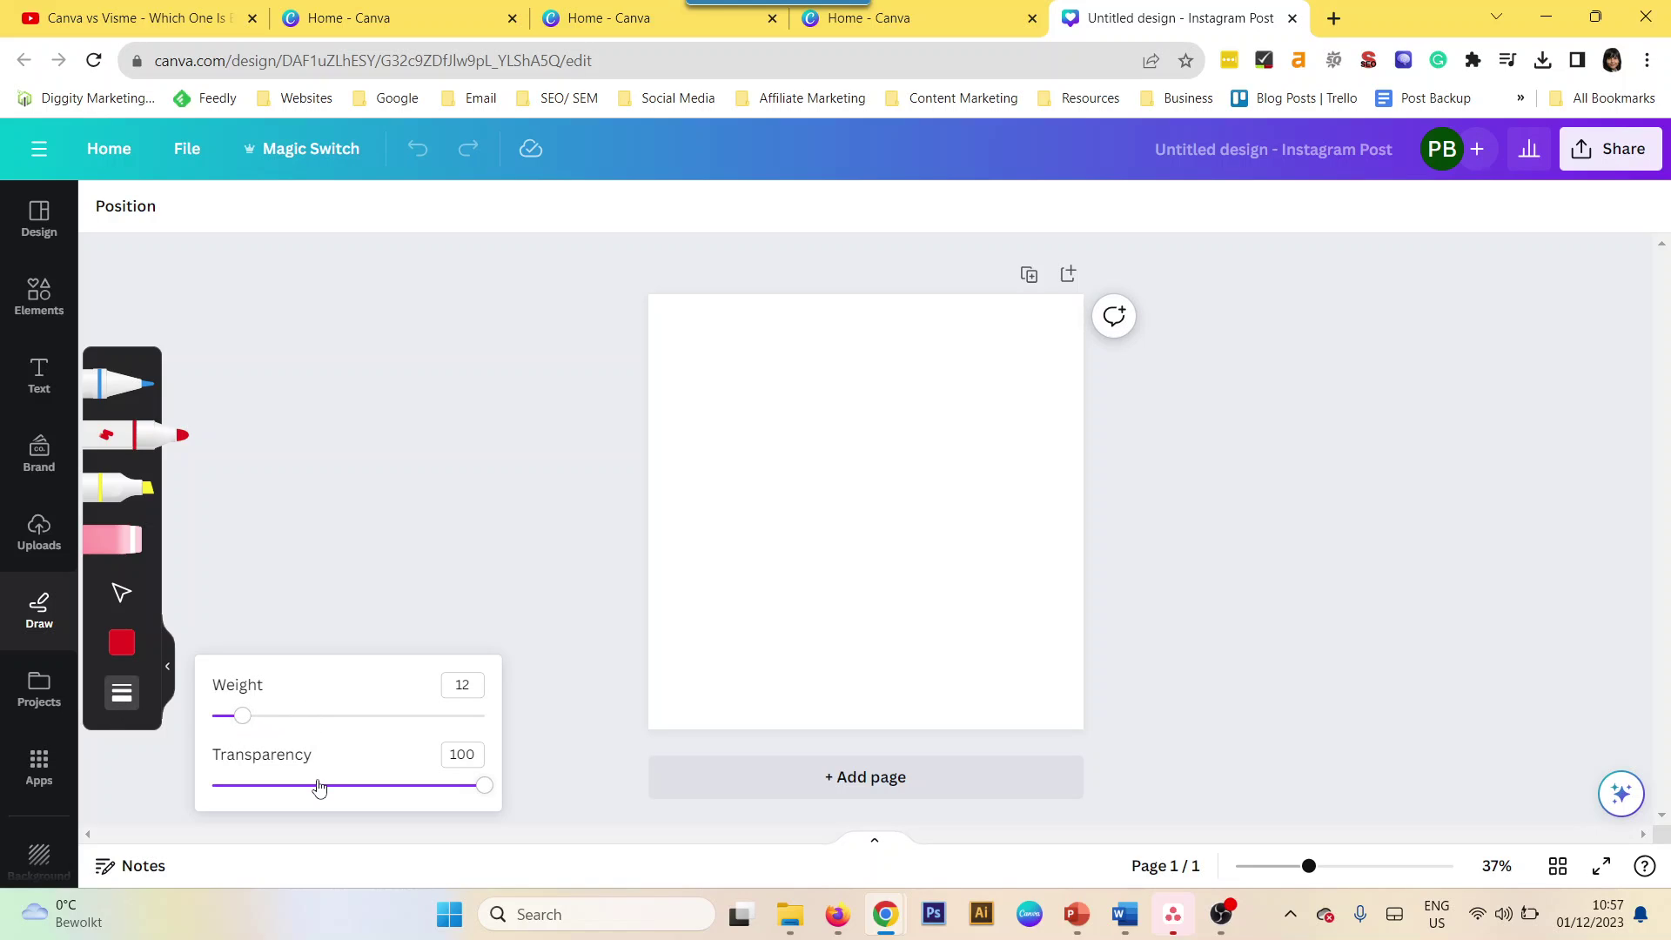
{"action": "left_click", "coordinate": [376, 541]}
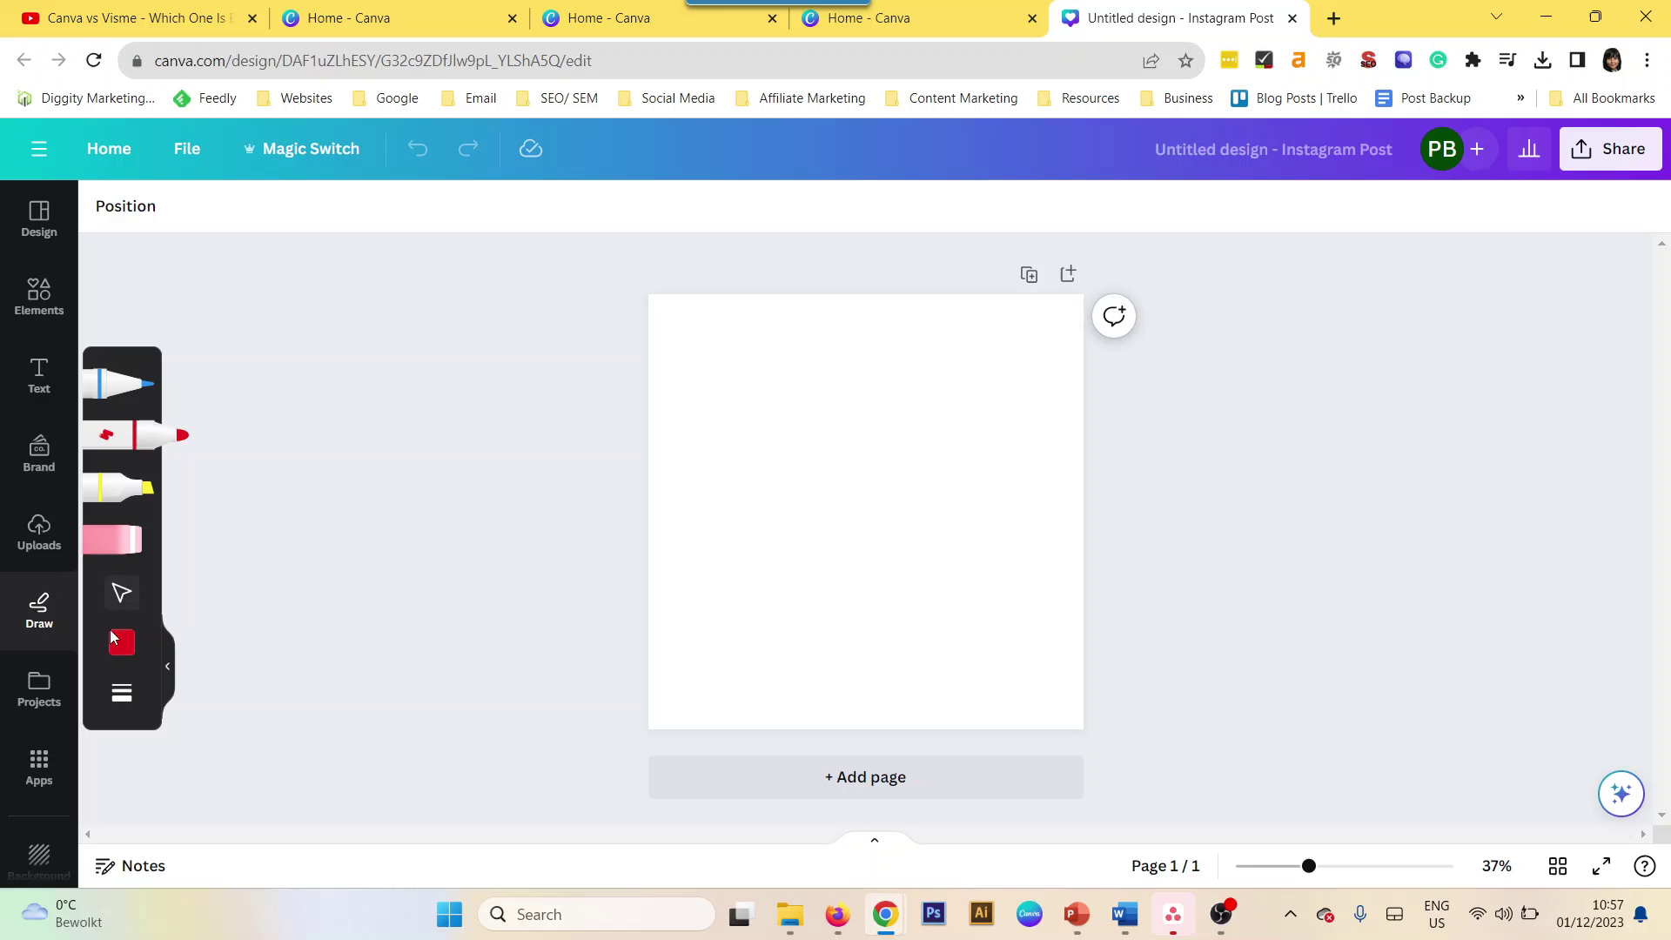
{"action": "left_click", "coordinate": [122, 695]}
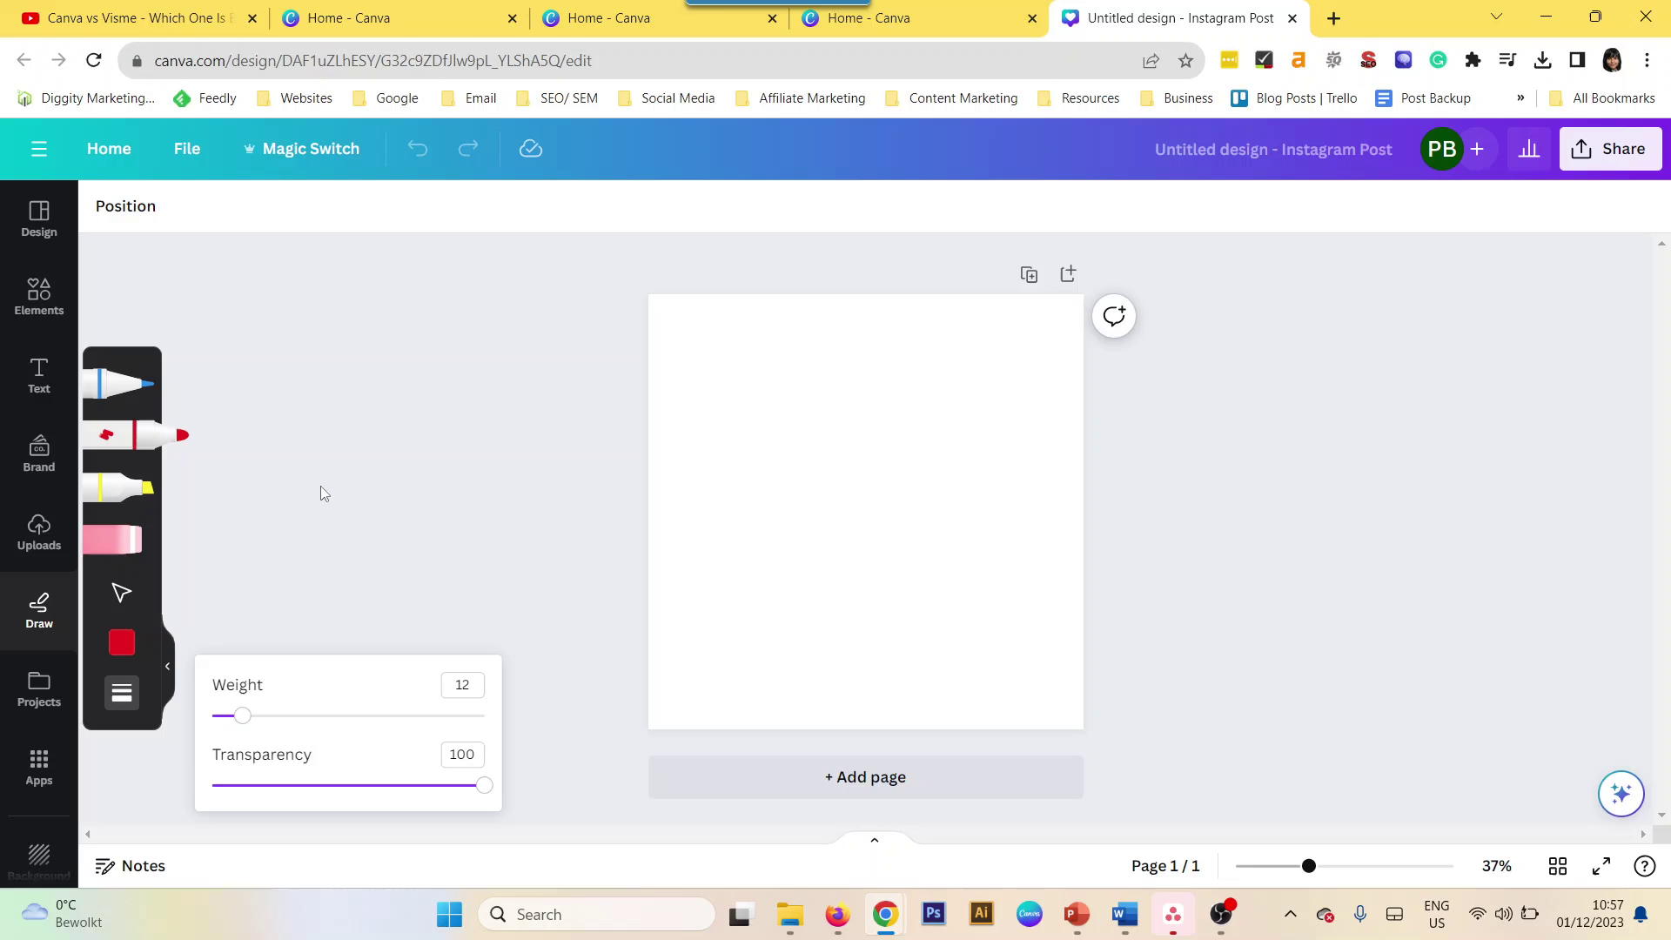
{"action": "left_click", "coordinate": [217, 437]}
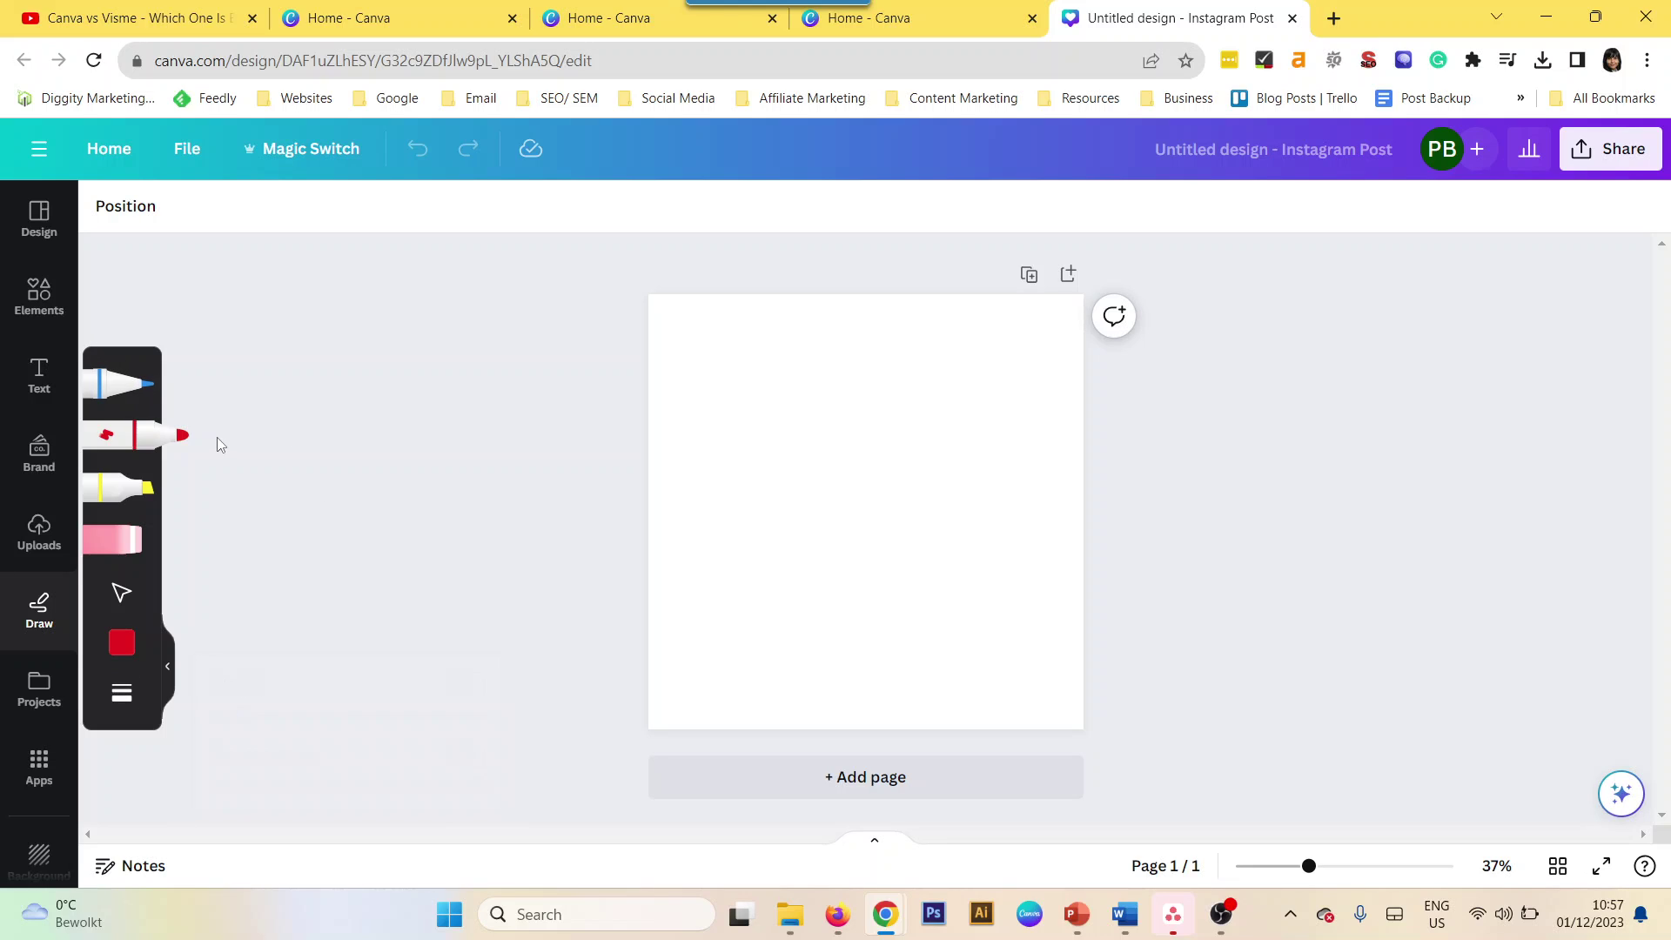
Draw a thin blue loop, then a thick purple scribble at weight 44, transparency 70
{"action": "left_click", "coordinate": [122, 383]}
{"action": "mouse_move", "coordinate": [726, 575]}
{"action": "left_mouse_down"}
{"action": "mouse_move", "coordinate": [705, 483]}
{"action": "mouse_move", "coordinate": [755, 443]}
{"action": "mouse_move", "coordinate": [818, 522]}
{"action": "mouse_move", "coordinate": [824, 423]}
{"action": "mouse_move", "coordinate": [927, 415]}
{"action": "mouse_move", "coordinate": [829, 563]}
{"action": "mouse_move", "coordinate": [811, 641]}
{"action": "mouse_move", "coordinate": [956, 638]}
{"action": "mouse_move", "coordinate": [683, 558]}
{"action": "mouse_move", "coordinate": [764, 404]}
{"action": "mouse_move", "coordinate": [862, 471]}
{"action": "mouse_move", "coordinate": [949, 584]}
{"action": "mouse_move", "coordinate": [1019, 465]}
{"action": "mouse_move", "coordinate": [955, 410]}
{"action": "mouse_move", "coordinate": [950, 364]}
{"action": "left_mouse_up"}
{"action": "left_click", "coordinate": [122, 648]}
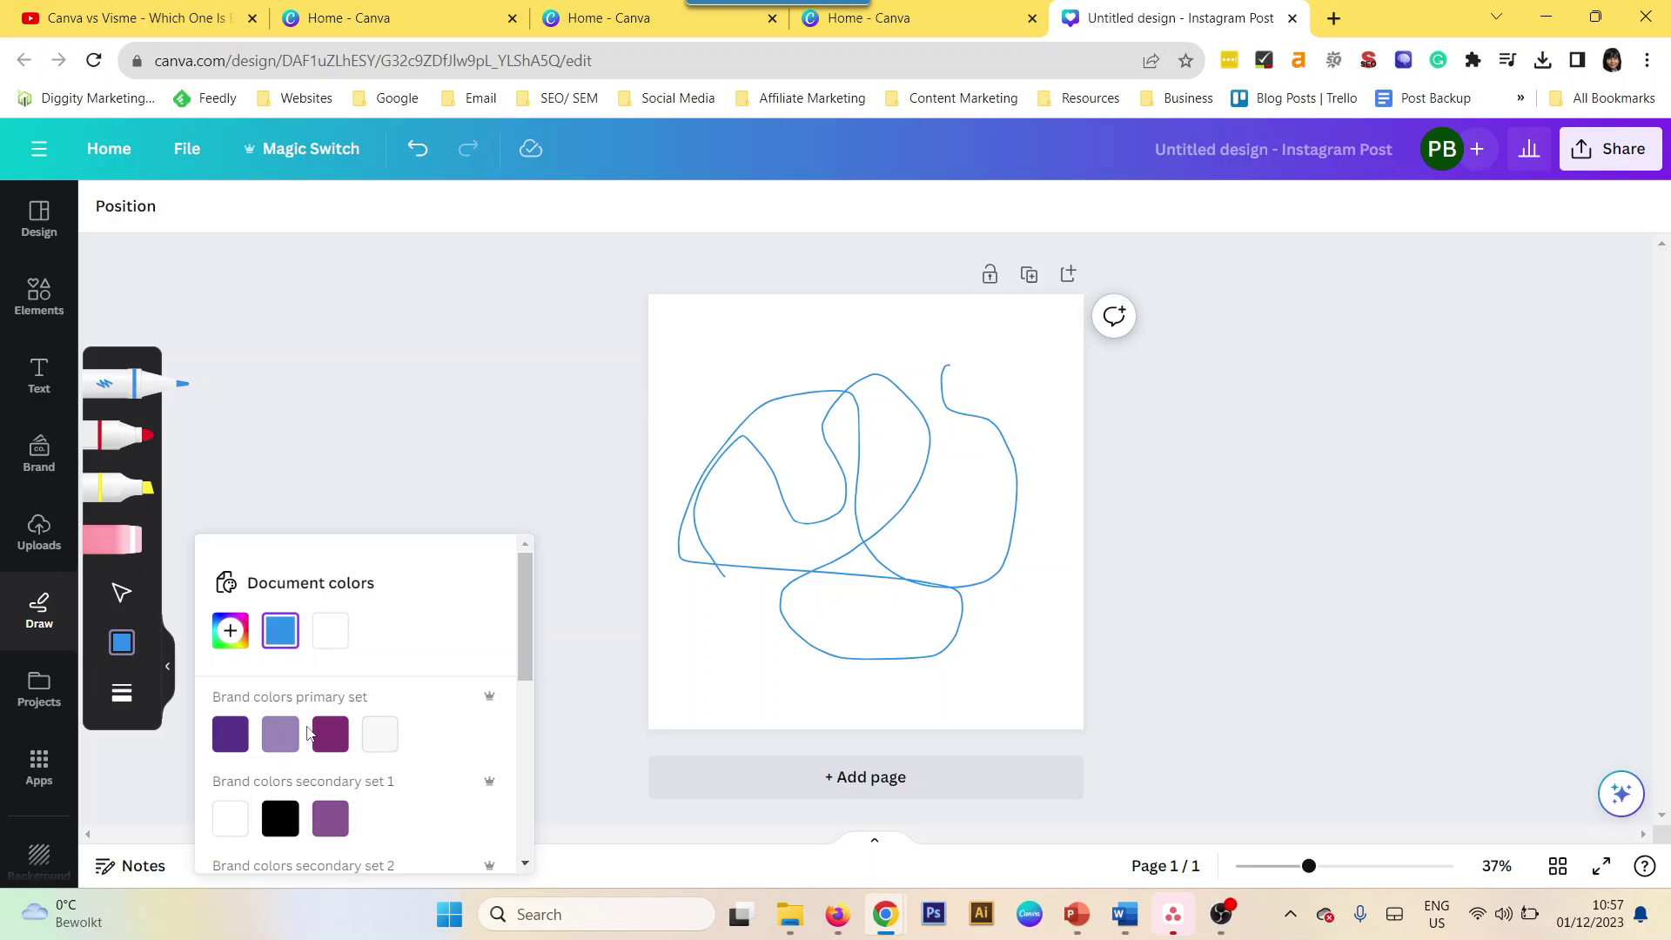
{"action": "left_click", "coordinate": [230, 738]}
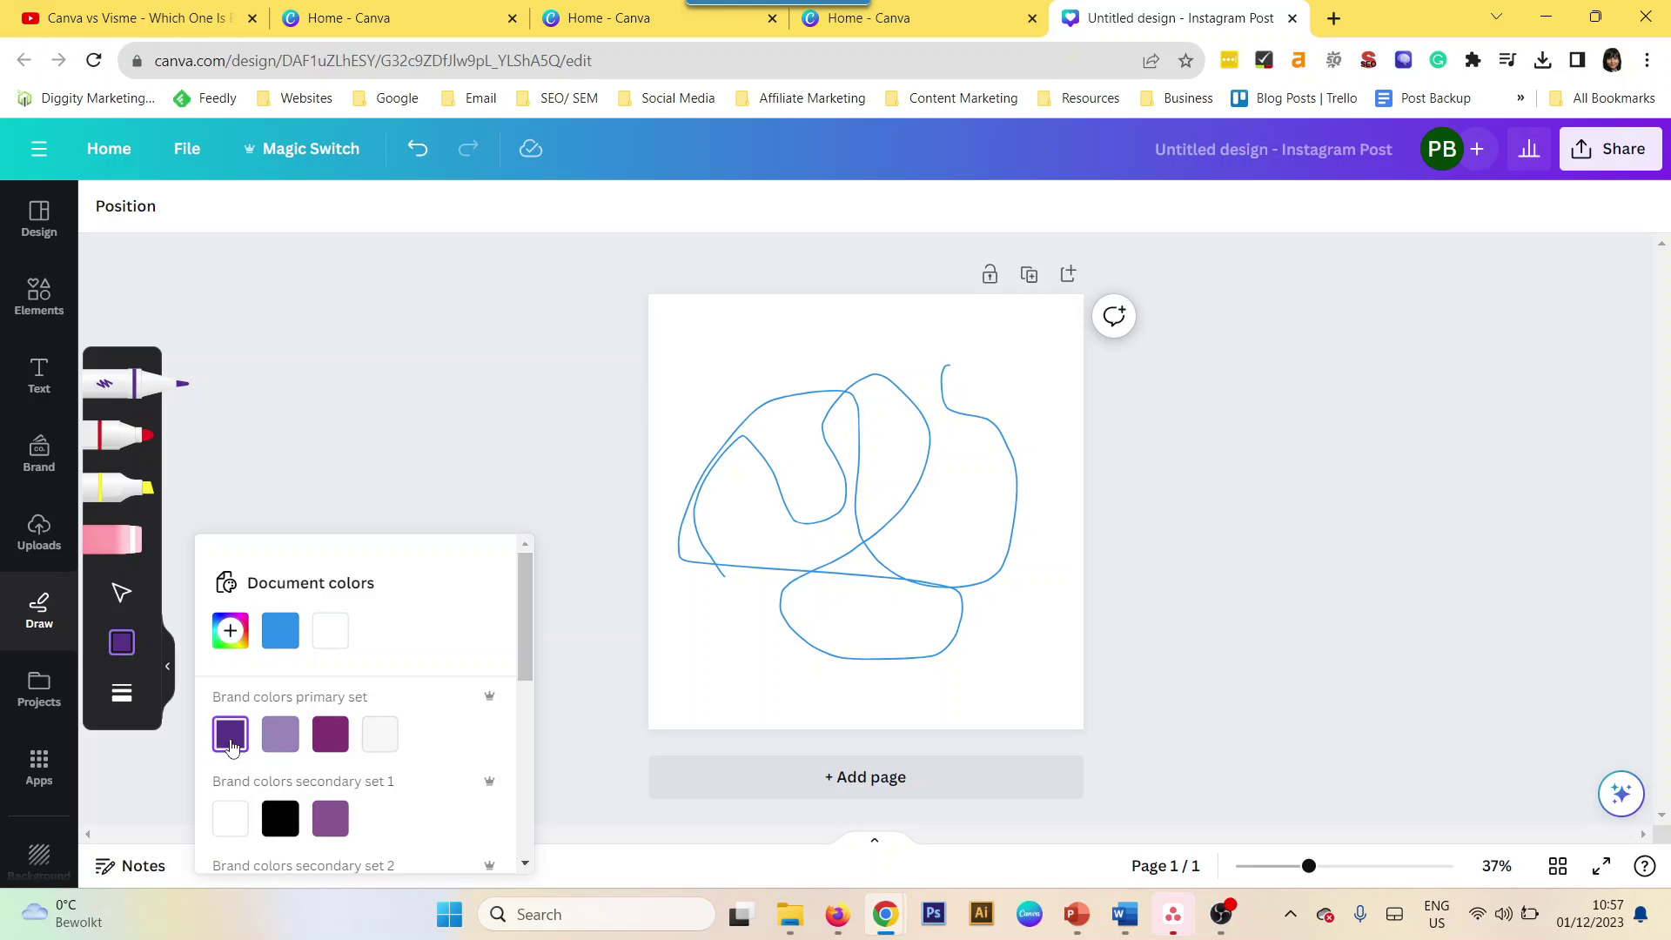
{"action": "left_click", "coordinate": [122, 692]}
{"action": "left_click_drag", "start_coordinate": [218, 715], "coordinate": [331, 715]}
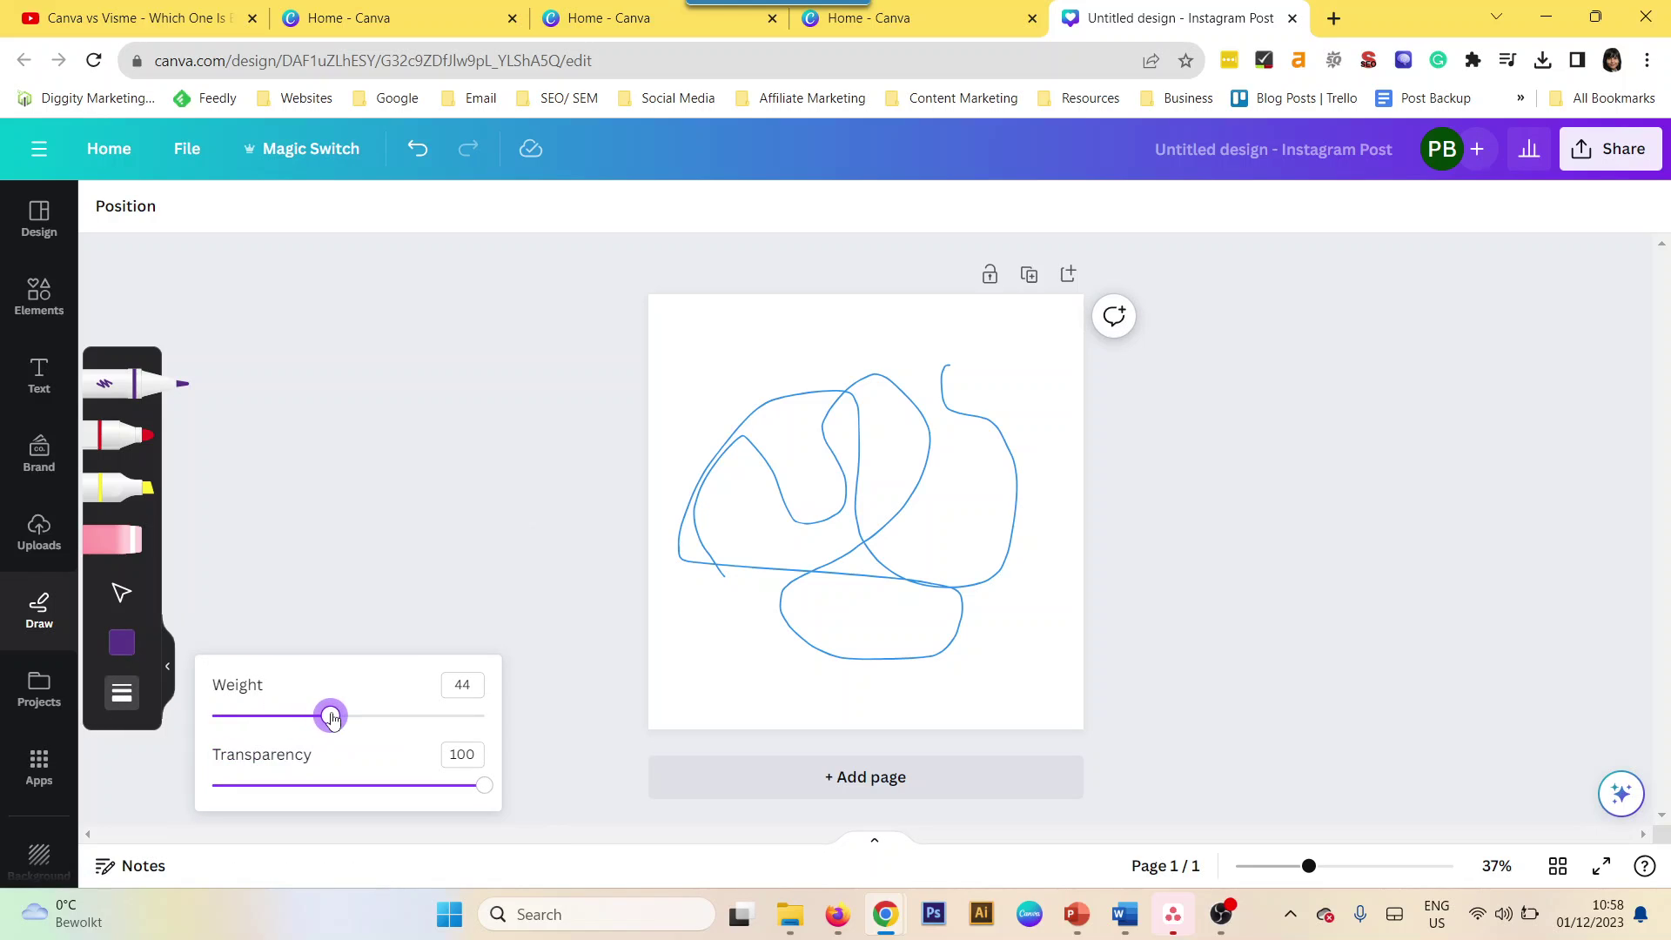
{"action": "left_click_drag", "start_coordinate": [484, 787], "coordinate": [404, 789]}
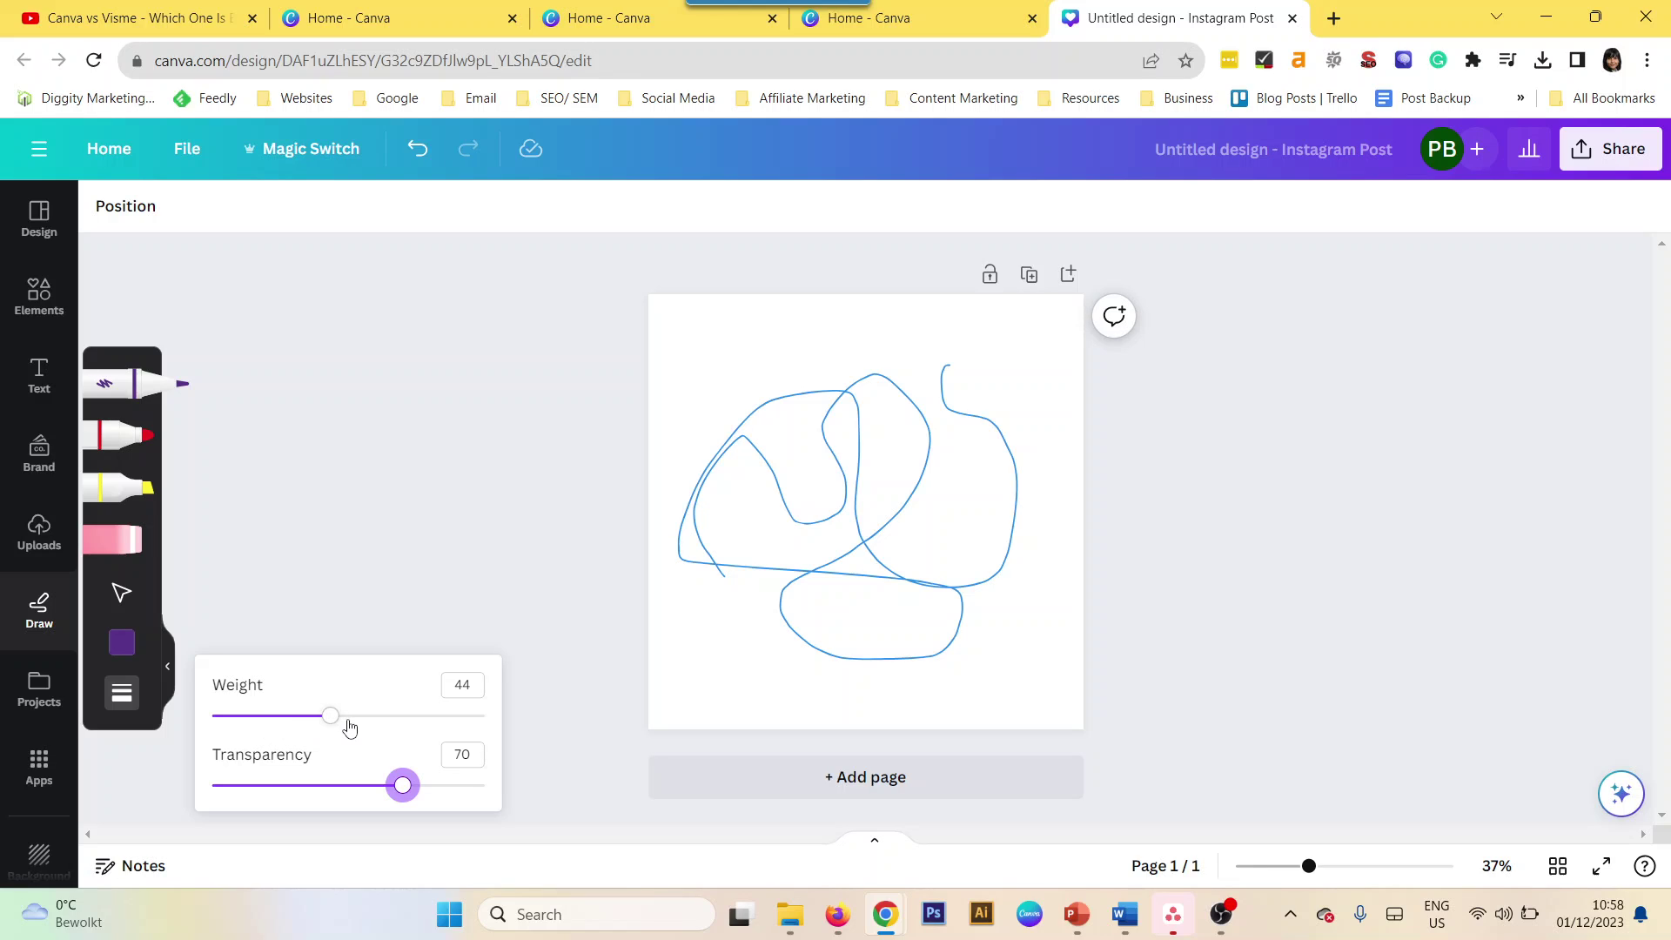
{"action": "mouse_move", "coordinate": [703, 389]}
{"action": "left_mouse_down"}
{"action": "mouse_move", "coordinate": [758, 337]}
{"action": "mouse_move", "coordinate": [766, 362]}
{"action": "mouse_move", "coordinate": [714, 420]}
{"action": "mouse_move", "coordinate": [705, 513]}
{"action": "mouse_move", "coordinate": [773, 587]}
{"action": "mouse_move", "coordinate": [849, 555]}
{"action": "mouse_move", "coordinate": [768, 520]}
{"action": "mouse_move", "coordinate": [797, 423]}
{"action": "mouse_move", "coordinate": [871, 436]}
{"action": "mouse_move", "coordinate": [898, 629]}
{"action": "mouse_move", "coordinate": [975, 587]}
{"action": "mouse_move", "coordinate": [916, 494]}
{"action": "mouse_move", "coordinate": [943, 416]}
{"action": "mouse_move", "coordinate": [989, 472]}
{"action": "mouse_move", "coordinate": [961, 571]}
{"action": "mouse_move", "coordinate": [995, 649]}
{"action": "mouse_move", "coordinate": [1048, 634]}
{"action": "mouse_move", "coordinate": [930, 558]}
{"action": "mouse_move", "coordinate": [938, 482]}
{"action": "mouse_move", "coordinate": [961, 462]}
{"action": "mouse_move", "coordinate": [914, 410]}
{"action": "left_mouse_up"}
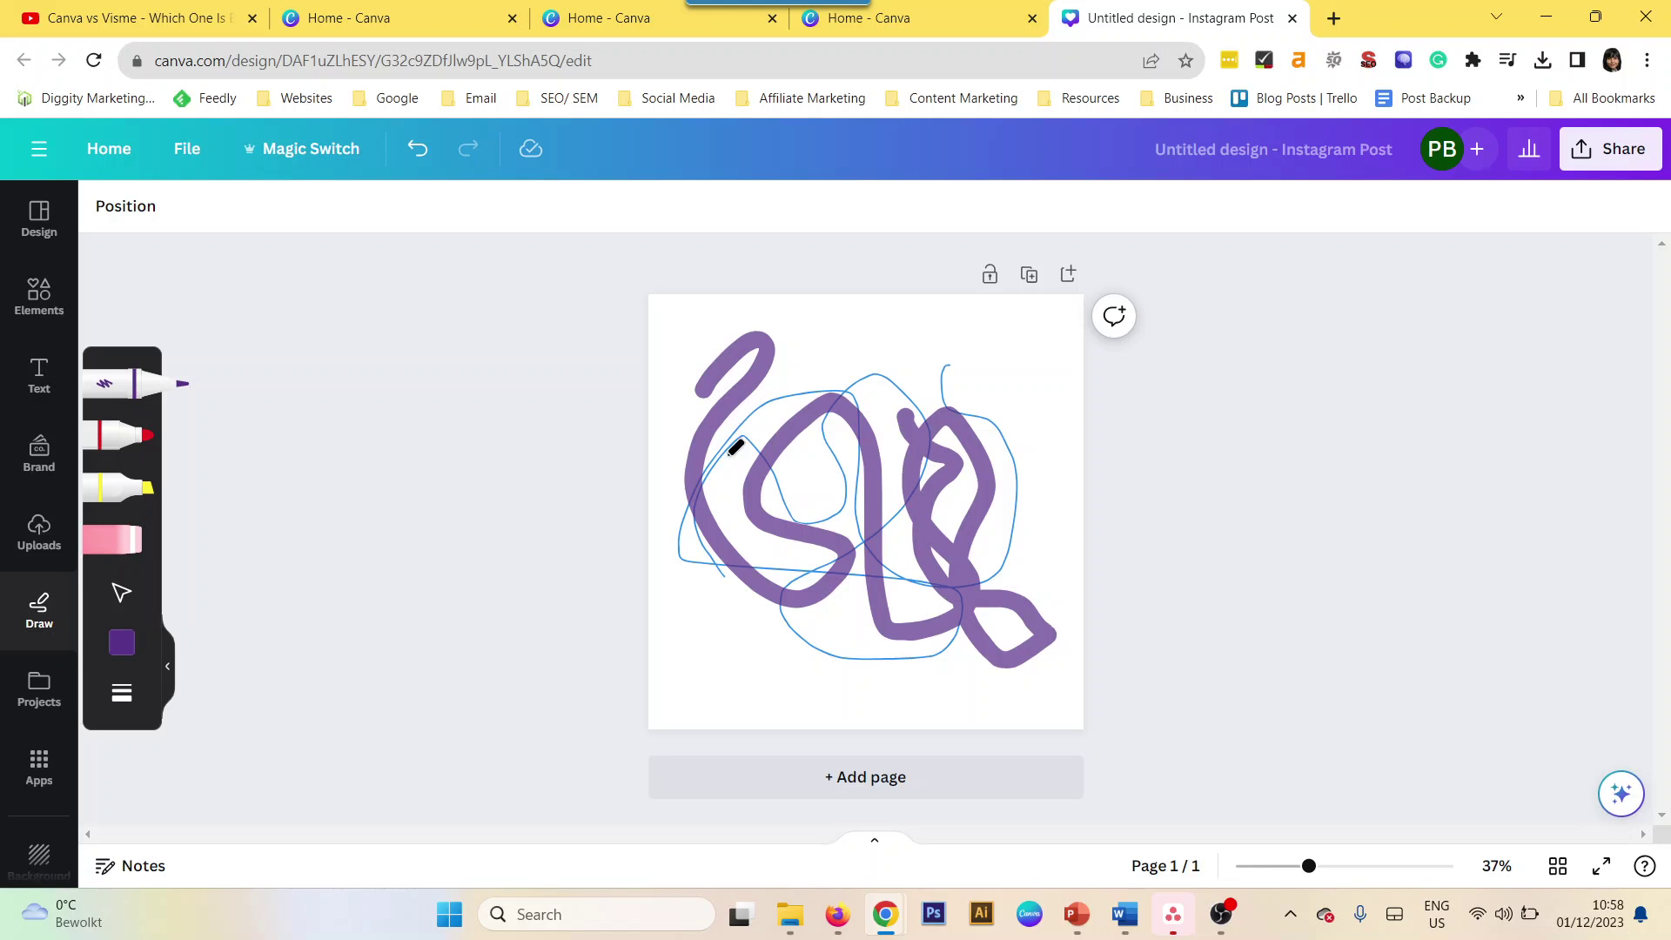
Draw a thin red scribble with the red marker, then a thick red loop at weight 34
{"action": "left_click", "coordinate": [126, 440]}
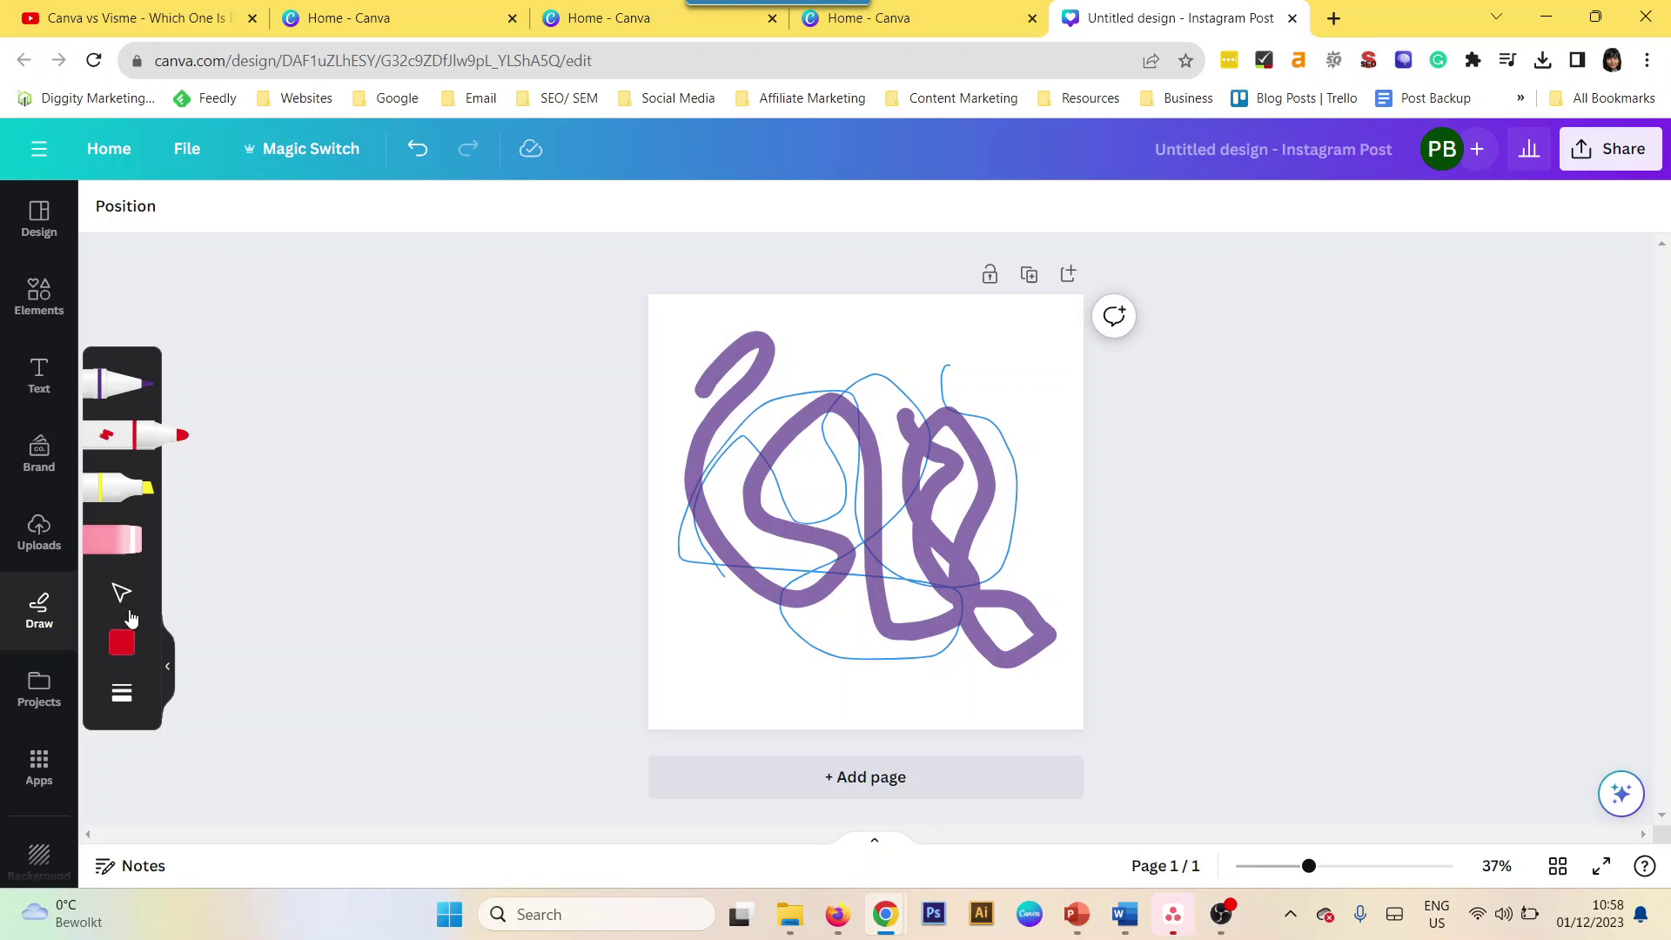
{"action": "mouse_move", "coordinate": [690, 658]}
{"action": "left_mouse_down"}
{"action": "mouse_move", "coordinate": [695, 545]}
{"action": "mouse_move", "coordinate": [728, 562]}
{"action": "mouse_move", "coordinate": [750, 689]}
{"action": "mouse_move", "coordinate": [803, 676]}
{"action": "mouse_move", "coordinate": [766, 514]}
{"action": "mouse_move", "coordinate": [800, 454]}
{"action": "mouse_move", "coordinate": [847, 546]}
{"action": "mouse_move", "coordinate": [858, 640]}
{"action": "mouse_move", "coordinate": [895, 661]}
{"action": "mouse_move", "coordinate": [956, 608]}
{"action": "mouse_move", "coordinate": [931, 459]}
{"action": "mouse_move", "coordinate": [940, 376]}
{"action": "mouse_move", "coordinate": [963, 345]}
{"action": "mouse_move", "coordinate": [1053, 438]}
{"action": "mouse_move", "coordinate": [1039, 565]}
{"action": "mouse_move", "coordinate": [999, 575]}
{"action": "mouse_move", "coordinate": [987, 487]}
{"action": "mouse_move", "coordinate": [1027, 362]}
{"action": "mouse_move", "coordinate": [1022, 338]}
{"action": "mouse_move", "coordinate": [960, 337]}
{"action": "left_mouse_up"}
{"action": "left_click", "coordinate": [122, 692]}
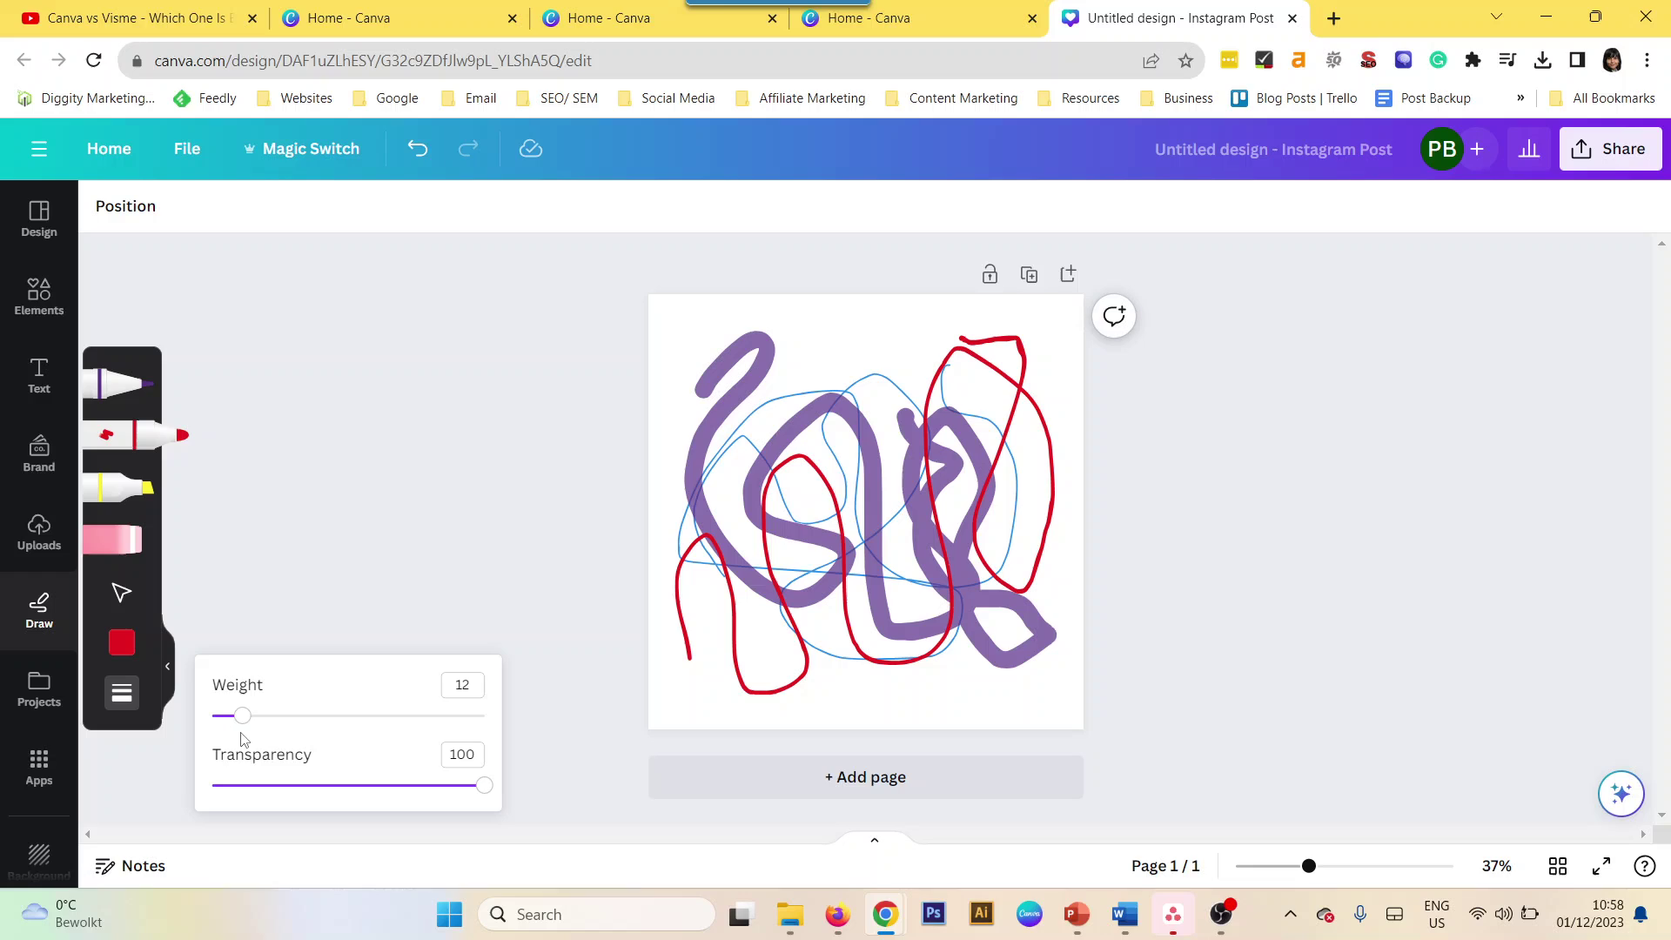
{"action": "left_click_drag", "start_coordinate": [246, 718], "coordinate": [302, 719]}
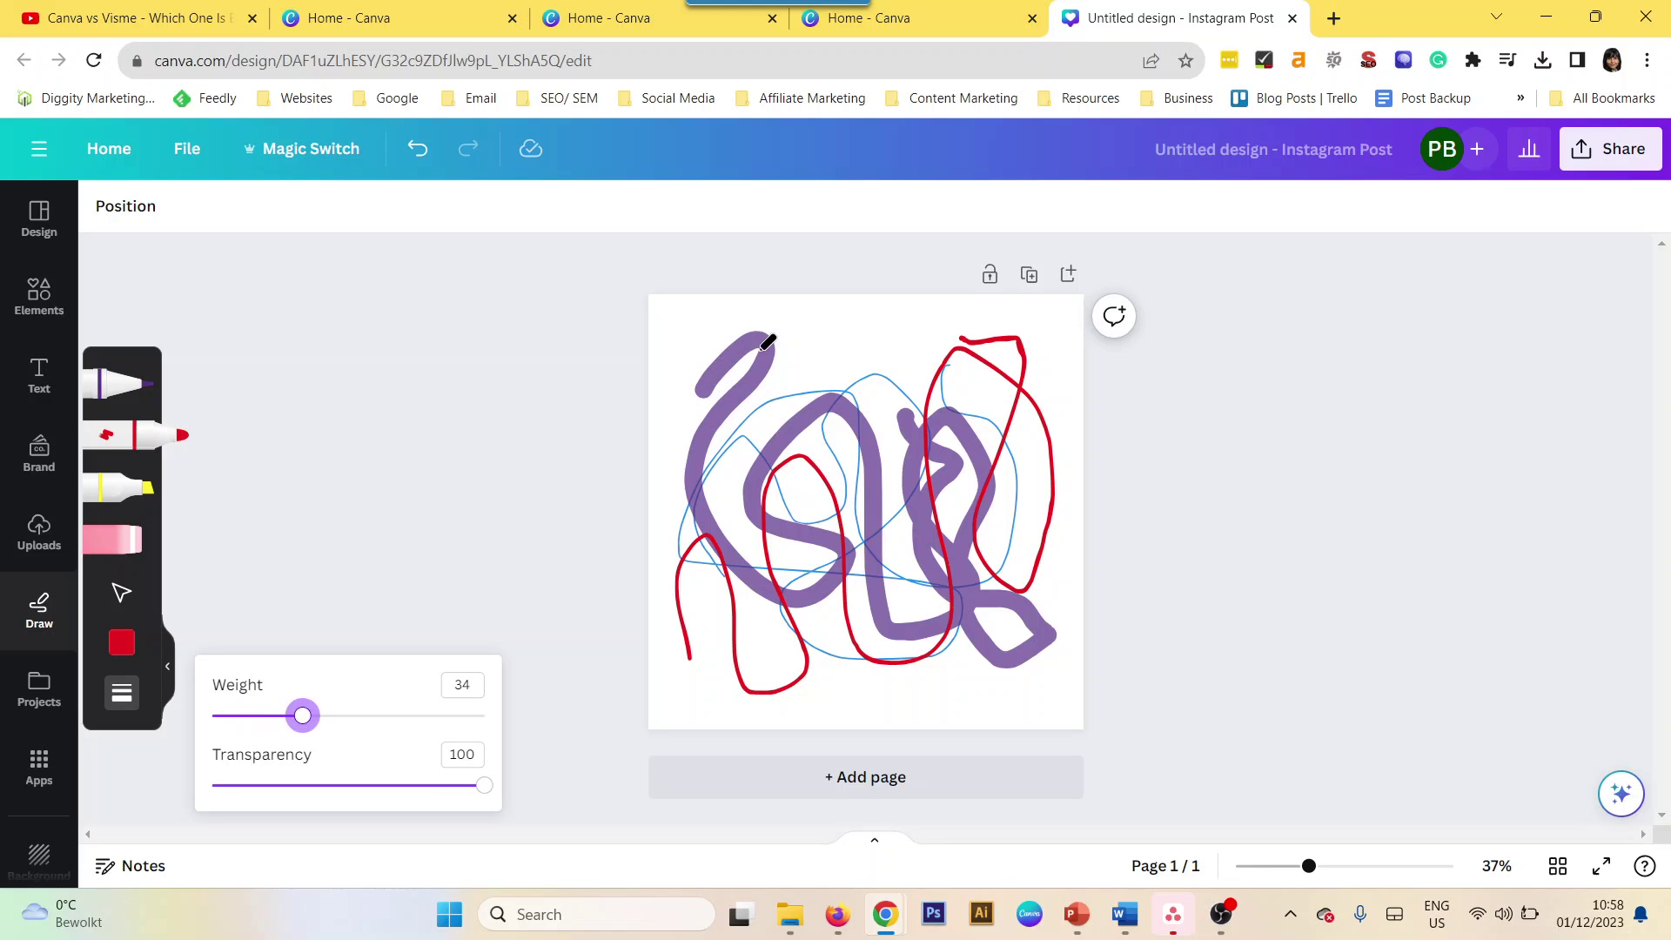
{"action": "mouse_move", "coordinate": [768, 342]}
{"action": "left_mouse_down"}
{"action": "mouse_move", "coordinate": [826, 315]}
{"action": "mouse_move", "coordinate": [773, 390]}
{"action": "mouse_move", "coordinate": [750, 476]}
{"action": "mouse_move", "coordinate": [827, 456]}
{"action": "mouse_move", "coordinate": [877, 303]}
{"action": "mouse_move", "coordinate": [896, 441]}
{"action": "mouse_move", "coordinate": [821, 655]}
{"action": "mouse_move", "coordinate": [913, 670]}
{"action": "left_mouse_up"}
Lower the red marker's transparency to 11 and draw a faint translucent loop
{"action": "left_click", "coordinate": [121, 693]}
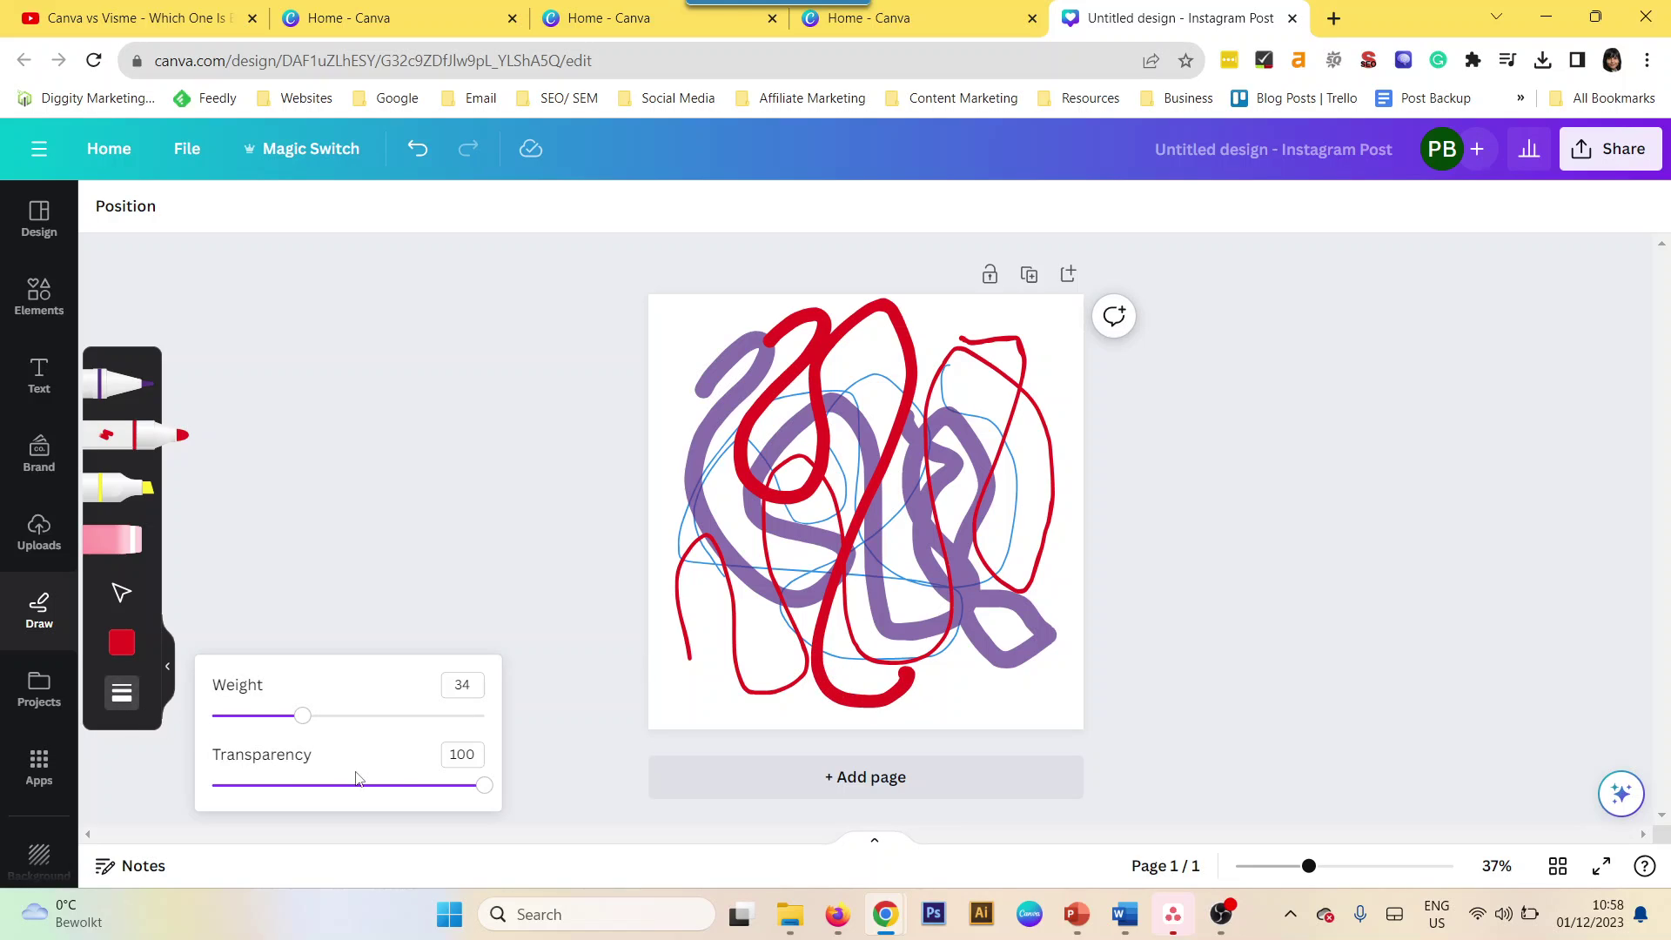
{"action": "left_click_drag", "start_coordinate": [483, 786], "coordinate": [237, 795]}
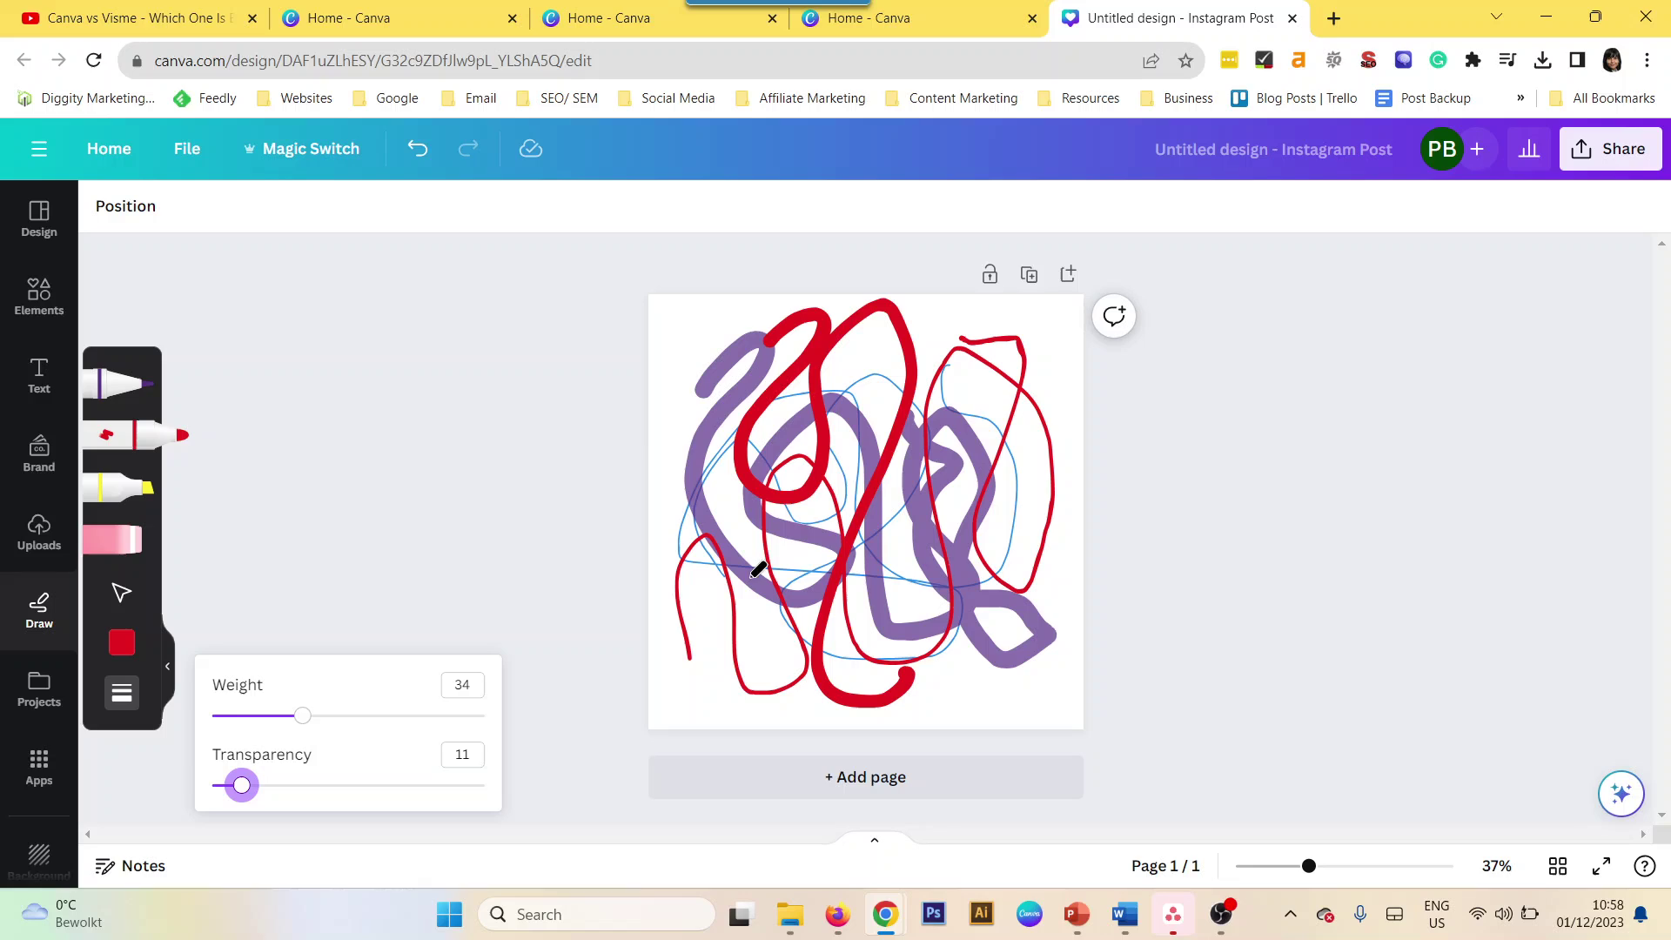
{"action": "mouse_move", "coordinate": [630, 405]}
{"action": "left_mouse_down"}
{"action": "mouse_move", "coordinate": [680, 384]}
{"action": "mouse_move", "coordinate": [673, 459]}
{"action": "left_mouse_up"}
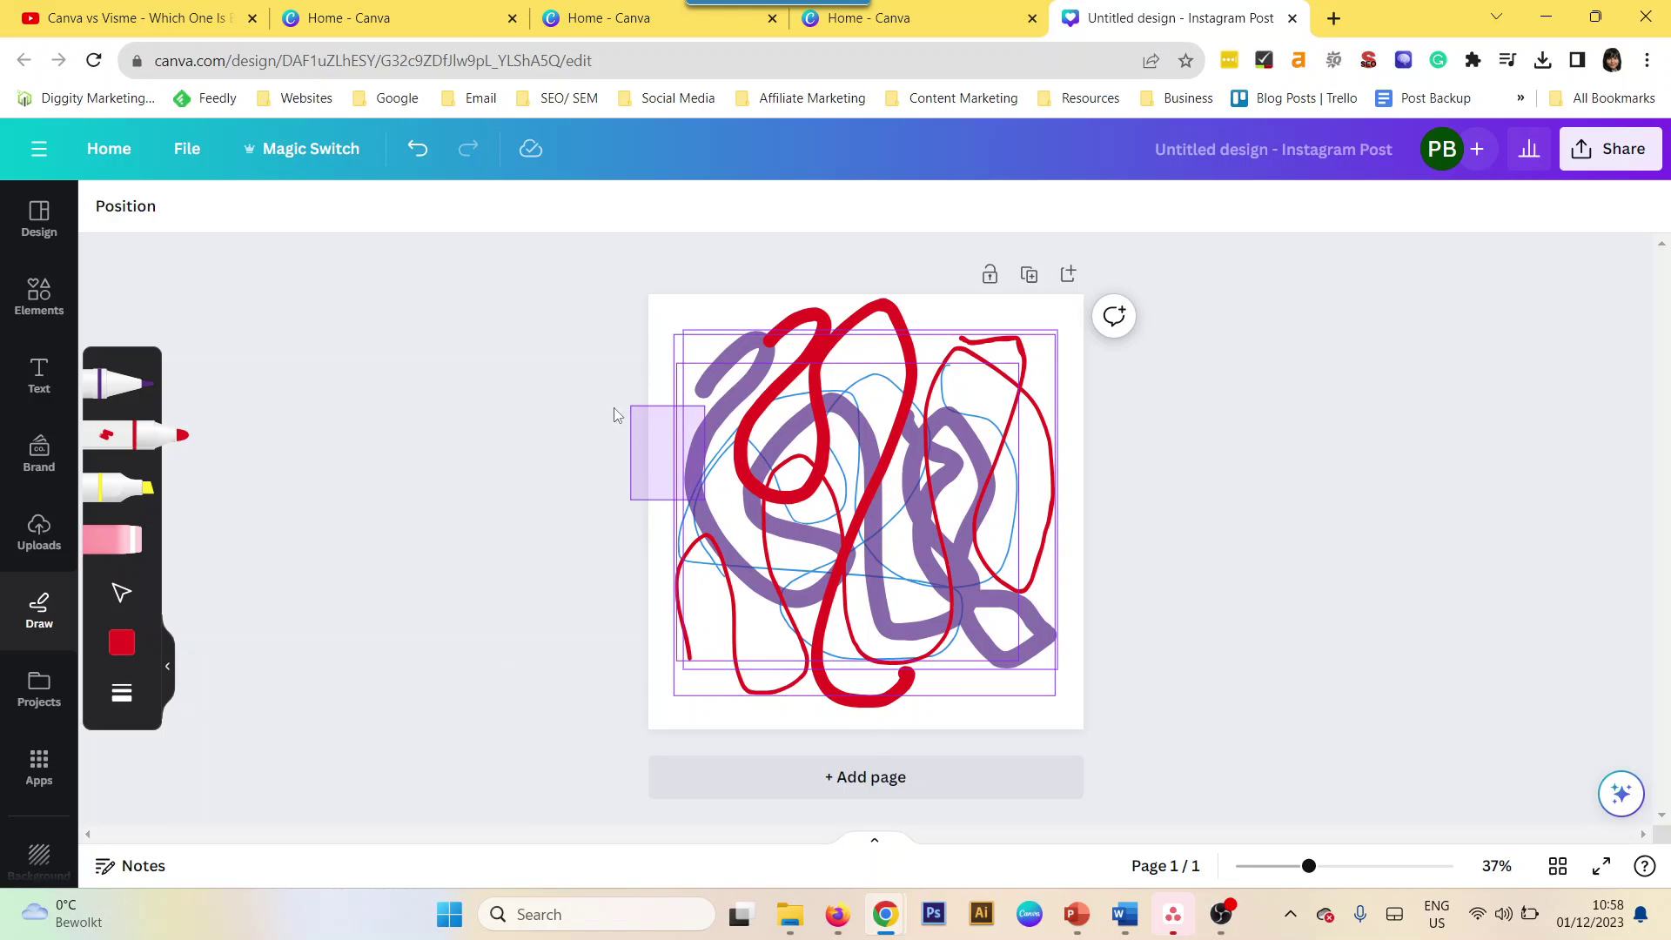
{"action": "mouse_move", "coordinate": [654, 377]}
{"action": "left_mouse_down"}
{"action": "mouse_move", "coordinate": [722, 454]}
{"action": "mouse_move", "coordinate": [719, 616]}
{"action": "mouse_move", "coordinate": [842, 668]}
{"action": "mouse_move", "coordinate": [846, 518]}
{"action": "mouse_move", "coordinate": [923, 350]}
{"action": "mouse_move", "coordinate": [980, 504]}
{"action": "mouse_move", "coordinate": [958, 650]}
{"action": "mouse_move", "coordinate": [1050, 670]}
{"action": "mouse_move", "coordinate": [974, 375]}
{"action": "mouse_move", "coordinate": [1006, 324]}
{"action": "mouse_move", "coordinate": [1025, 418]}
{"action": "left_mouse_up"}
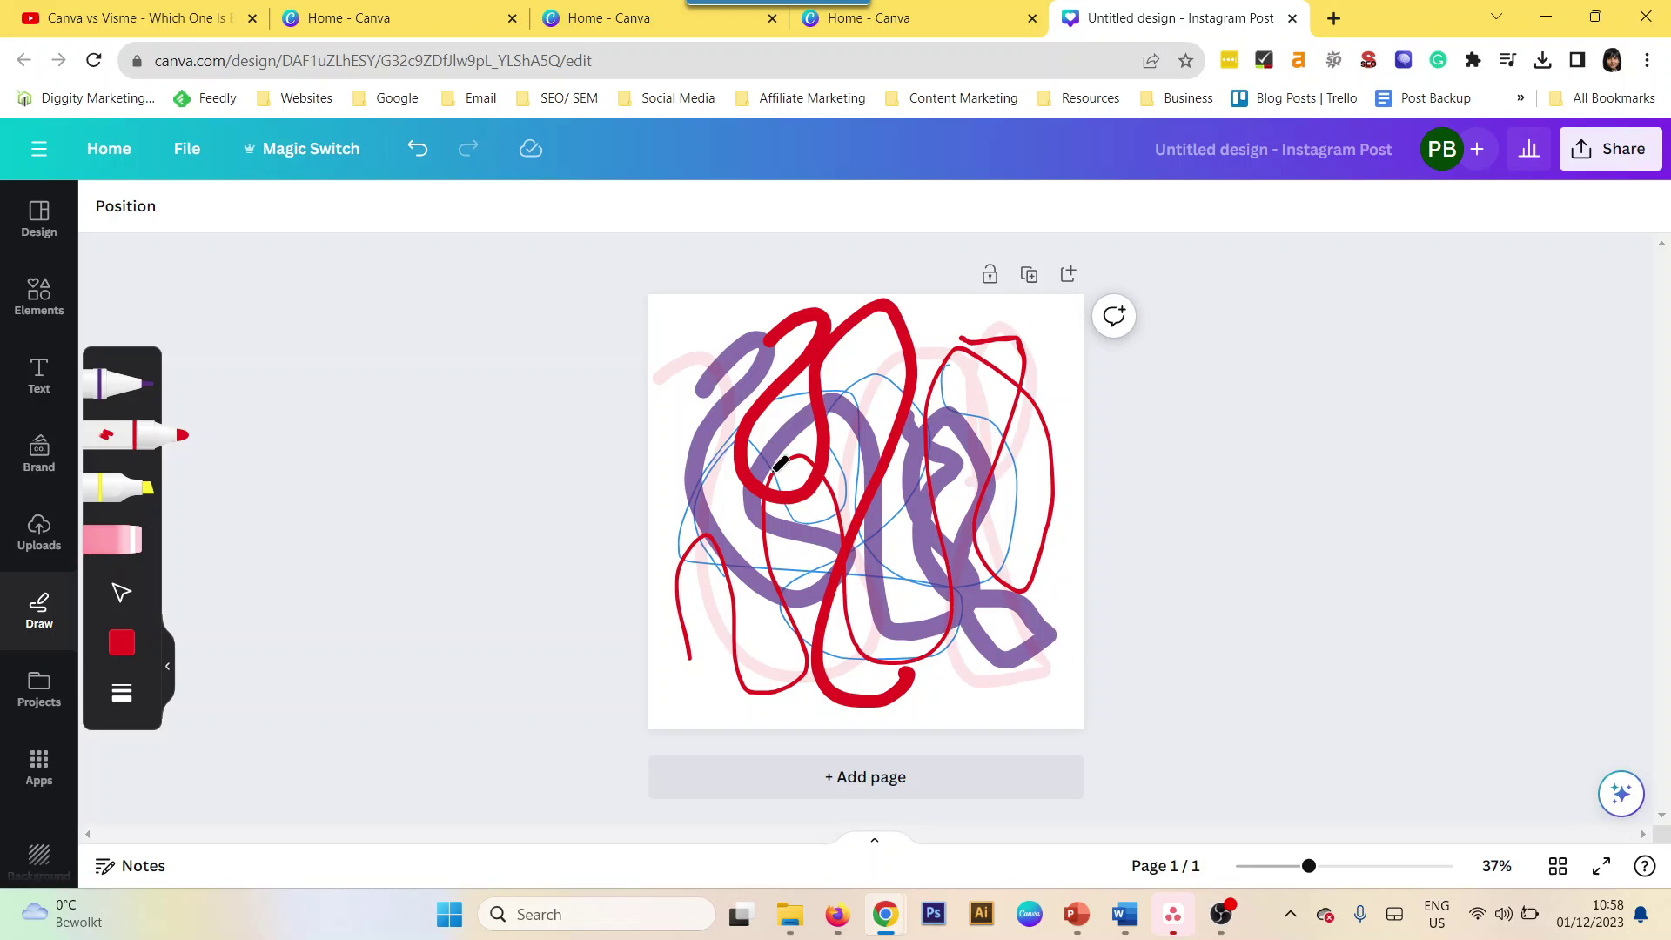
Select the group of drawn strokes, re-centre it on the page and try resizing it
{"action": "left_click", "coordinate": [120, 611]}
{"action": "left_click", "coordinate": [726, 390]}
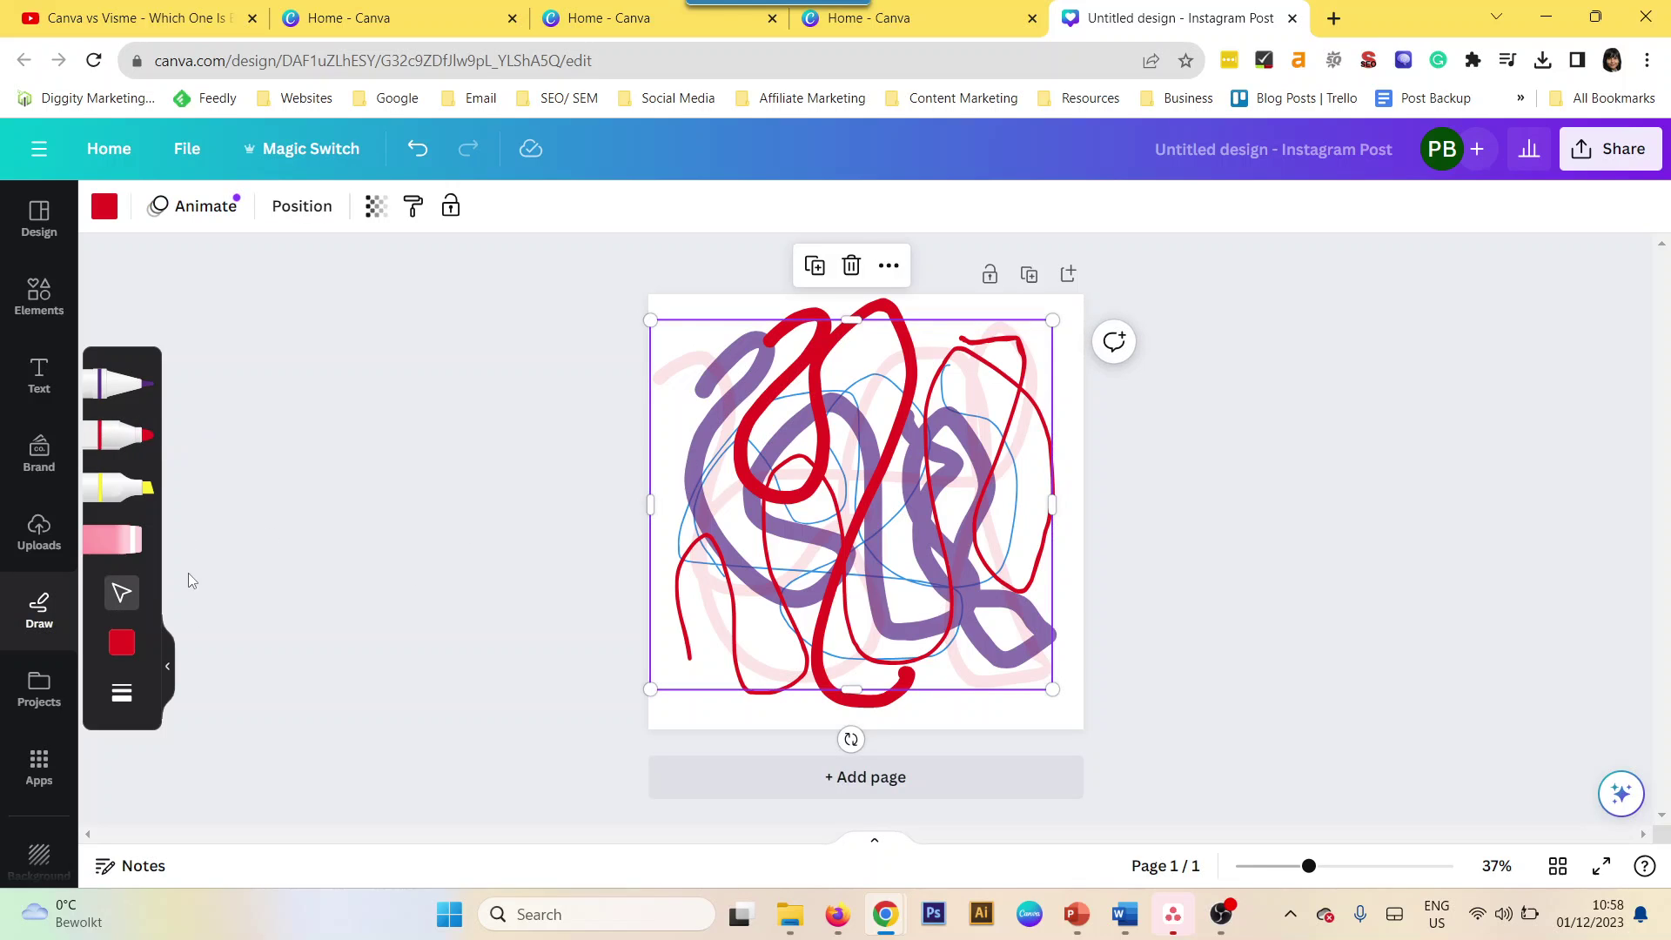
{"action": "mouse_move", "coordinate": [815, 424]}
{"action": "left_mouse_down"}
{"action": "mouse_move", "coordinate": [769, 456]}
{"action": "mouse_move", "coordinate": [472, 430]}
{"action": "mouse_move", "coordinate": [828, 429]}
{"action": "left_mouse_up"}
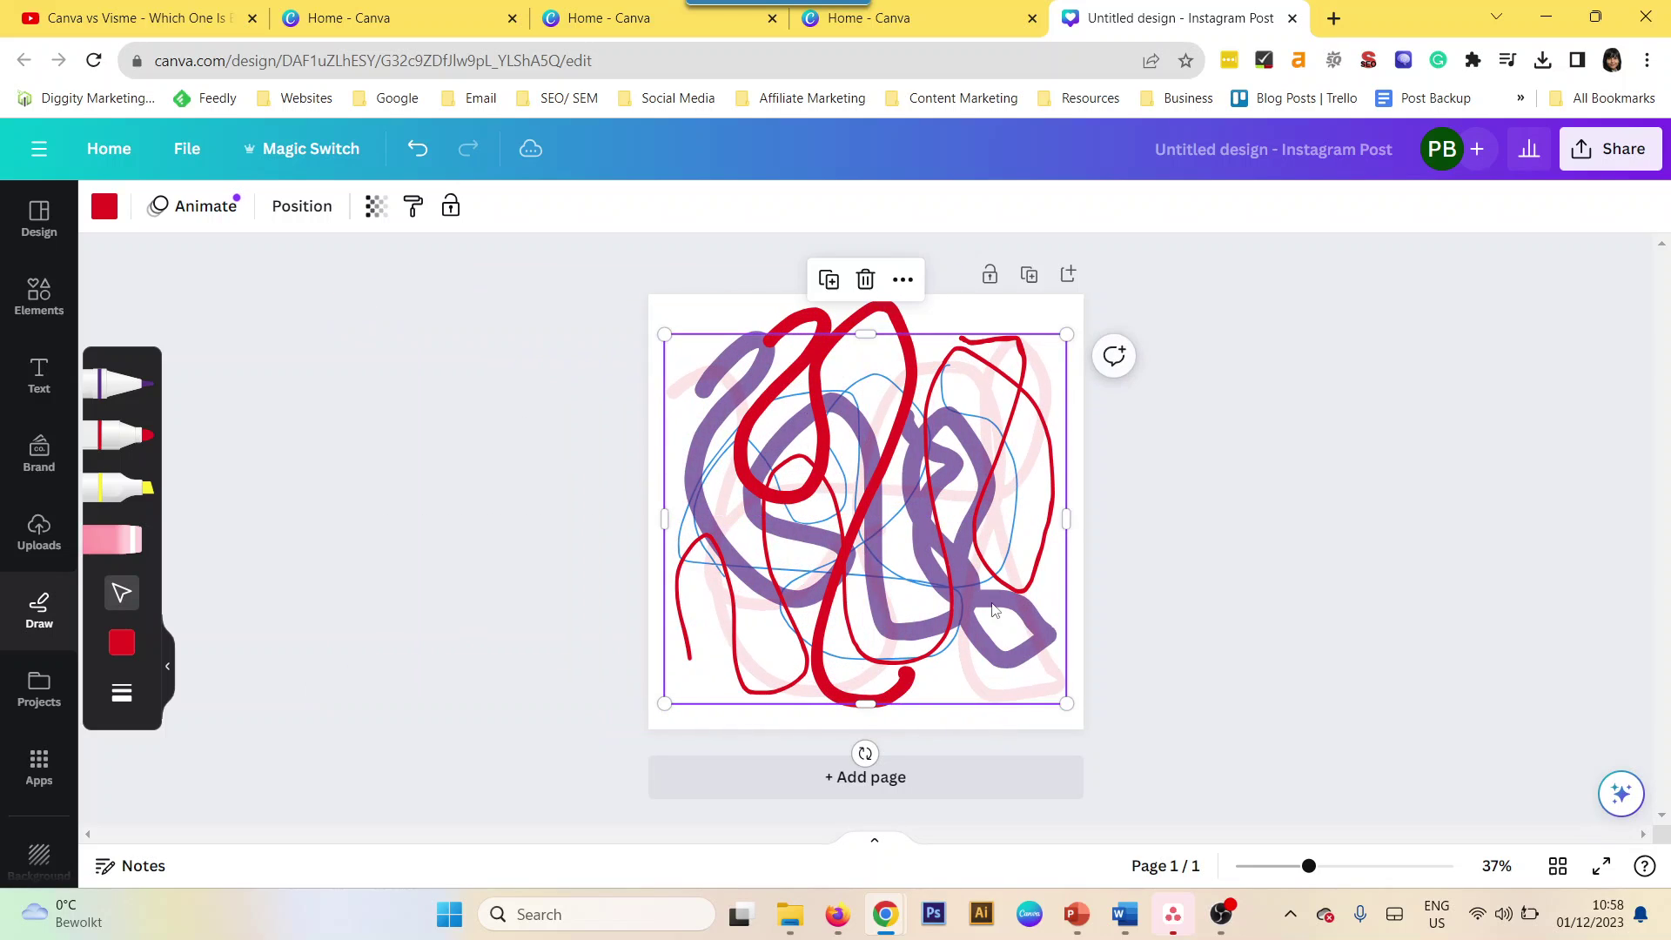
{"action": "mouse_move", "coordinate": [1066, 696]}
{"action": "left_mouse_down"}
{"action": "mouse_move", "coordinate": [713, 369]}
{"action": "mouse_move", "coordinate": [1079, 626]}
{"action": "mouse_move", "coordinate": [1088, 641]}
{"action": "mouse_move", "coordinate": [970, 566]}
{"action": "mouse_move", "coordinate": [1068, 696]}
{"action": "left_mouse_up"}
{"action": "left_click", "coordinate": [113, 539]}
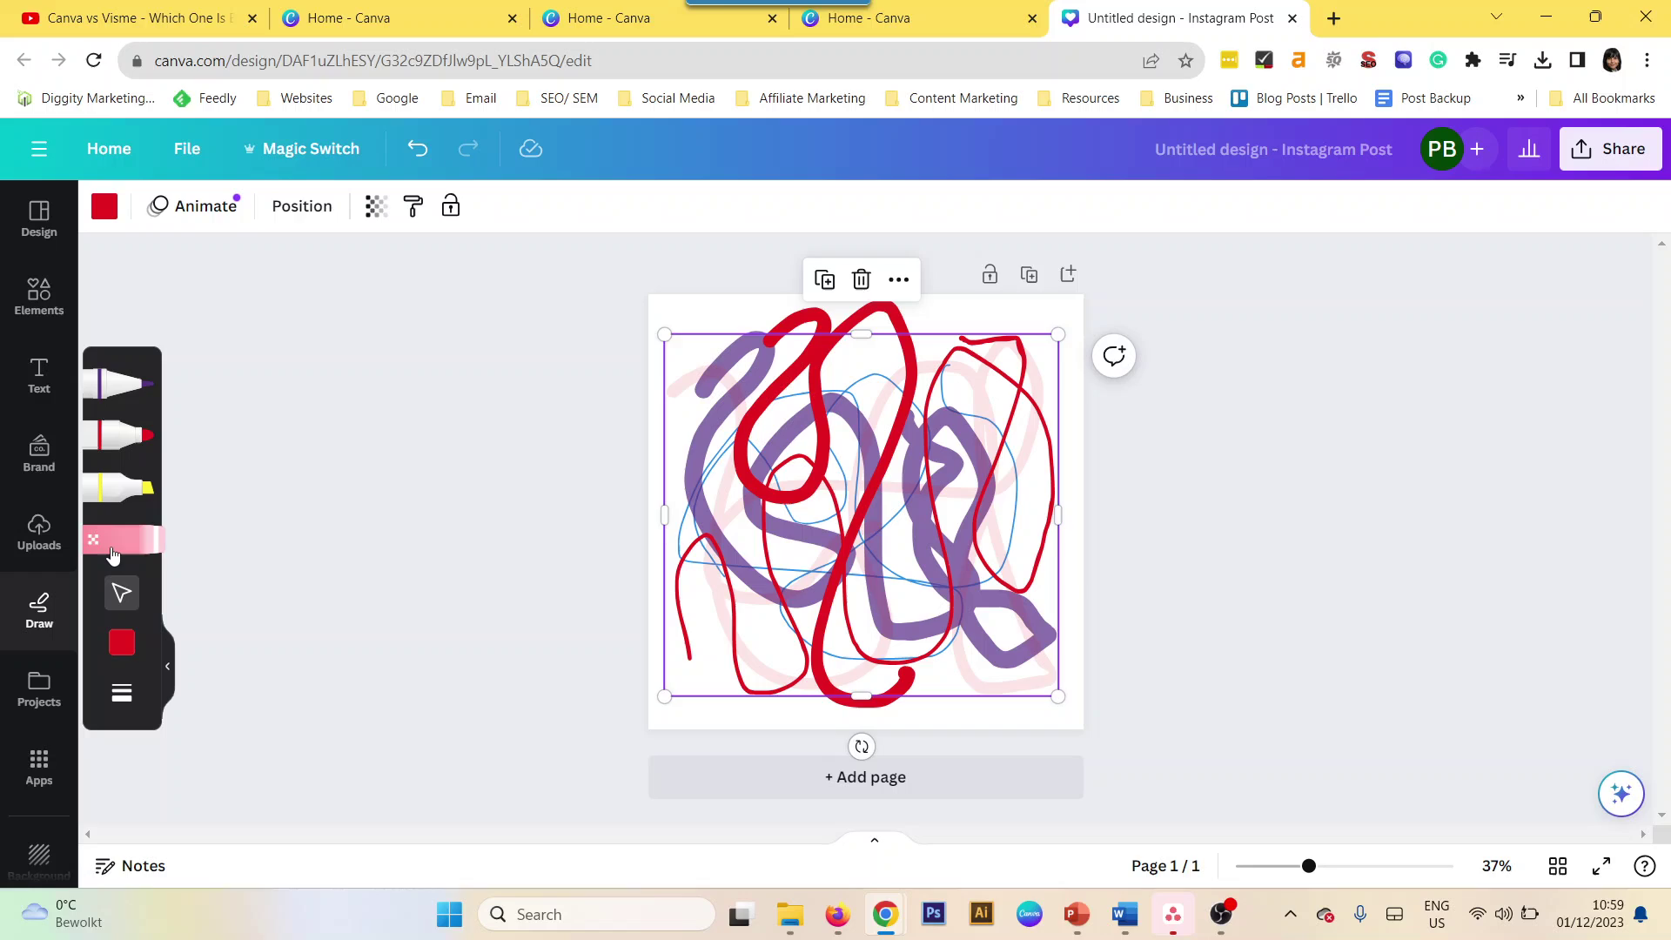
Erase the leftover red stroke, then draw a purple flower outline and erase it too
{"action": "left_click", "coordinate": [881, 326]}
{"action": "left_click_drag", "start_coordinate": [880, 326], "coordinate": [1052, 414]}
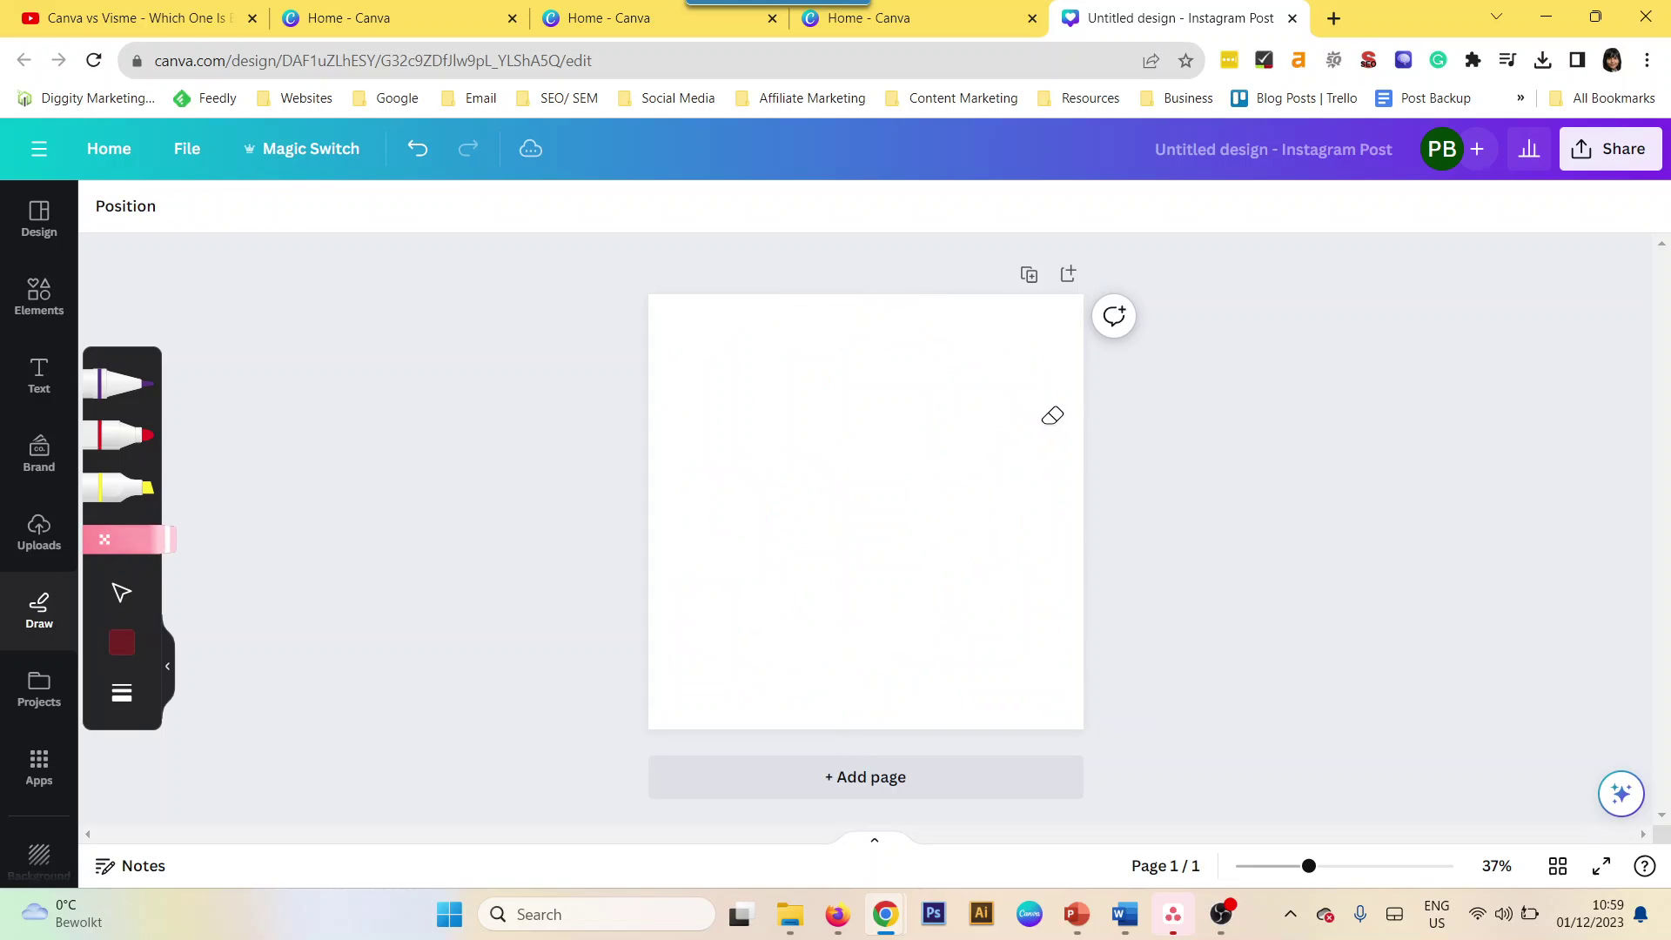
{"action": "left_click", "coordinate": [127, 387]}
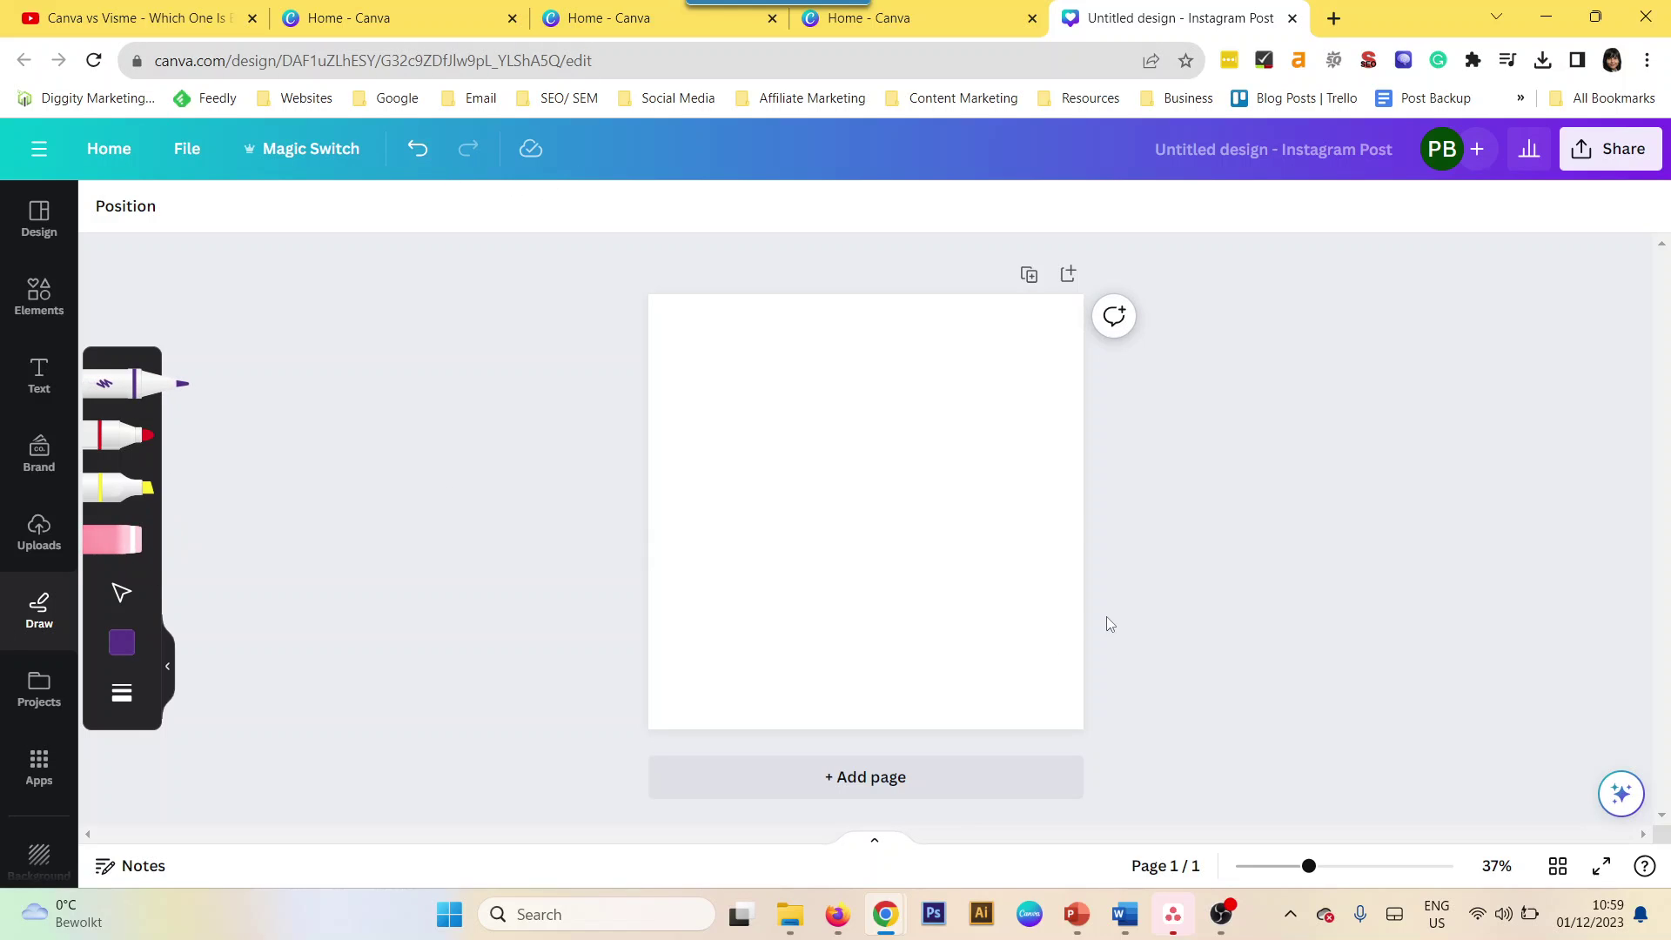
{"action": "mouse_move", "coordinate": [766, 488]}
{"action": "left_mouse_down"}
{"action": "mouse_move", "coordinate": [750, 444]}
{"action": "mouse_move", "coordinate": [767, 395]}
{"action": "mouse_move", "coordinate": [798, 397]}
{"action": "mouse_move", "coordinate": [809, 432]}
{"action": "mouse_move", "coordinate": [846, 381]}
{"action": "mouse_move", "coordinate": [886, 404]}
{"action": "mouse_move", "coordinate": [876, 438]}
{"action": "mouse_move", "coordinate": [948, 430]}
{"action": "mouse_move", "coordinate": [953, 477]}
{"action": "mouse_move", "coordinate": [888, 493]}
{"action": "mouse_move", "coordinate": [904, 523]}
{"action": "mouse_move", "coordinate": [886, 559]}
{"action": "left_mouse_up"}
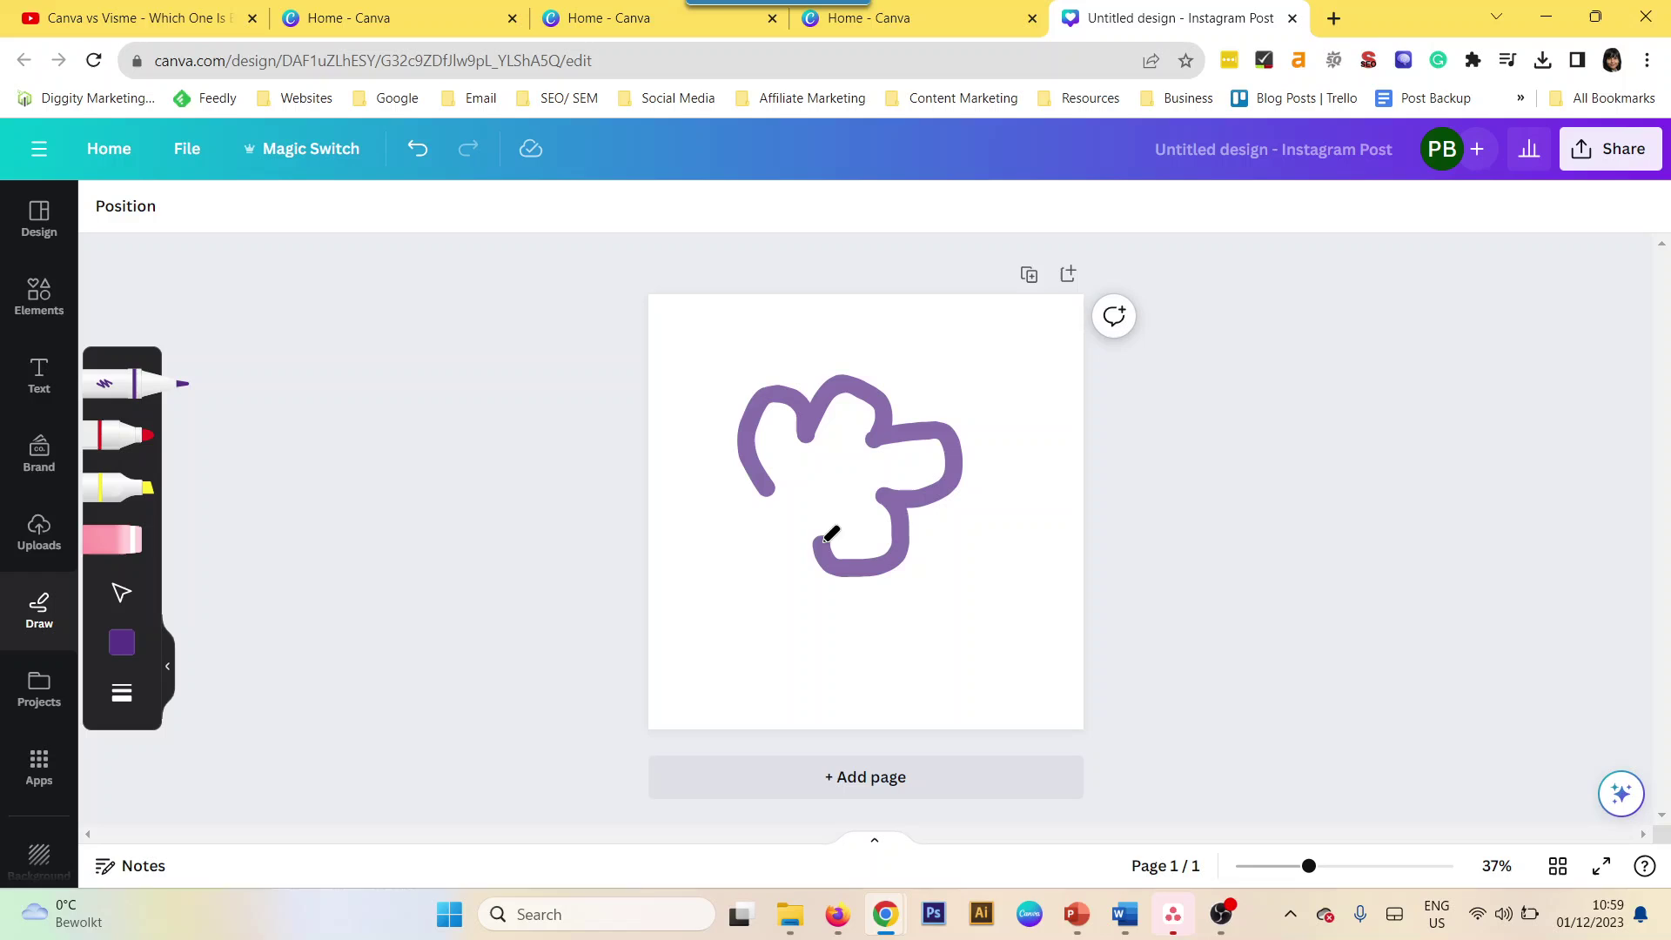
{"action": "mouse_move", "coordinate": [825, 539]}
{"action": "left_mouse_down"}
{"action": "mouse_move", "coordinate": [746, 557]}
{"action": "mouse_move", "coordinate": [730, 522]}
{"action": "mouse_move", "coordinate": [744, 512]}
{"action": "mouse_move", "coordinate": [712, 483]}
{"action": "mouse_move", "coordinate": [720, 455]}
{"action": "mouse_move", "coordinate": [783, 480]}
{"action": "left_mouse_up"}
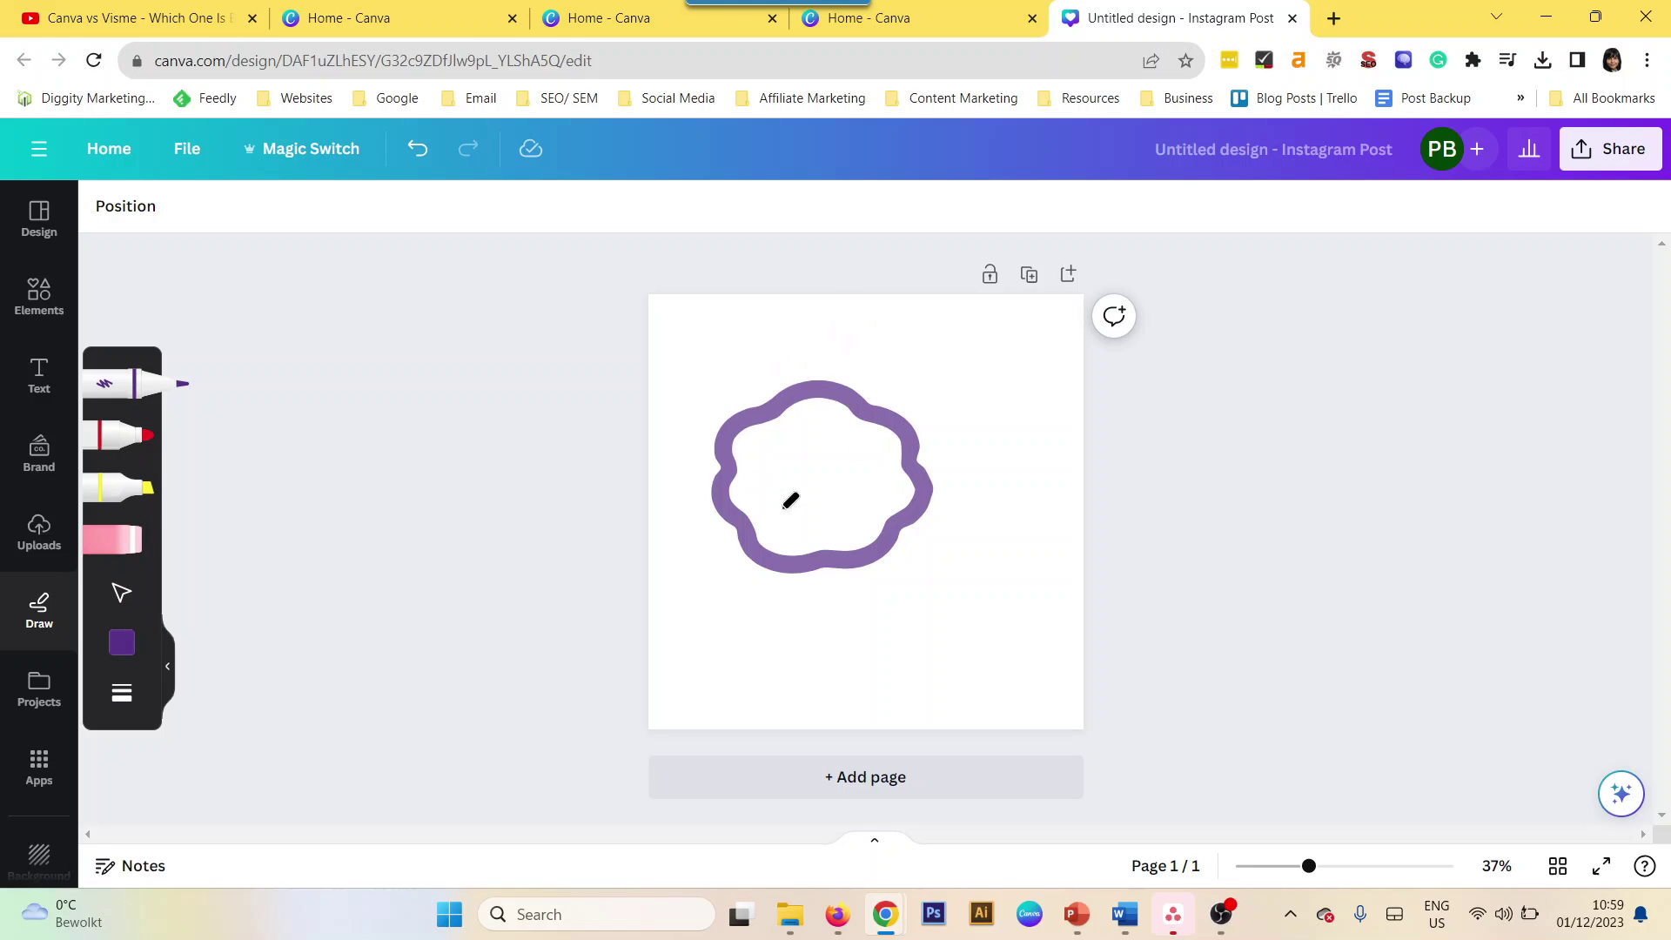
{"action": "left_click", "coordinate": [137, 558]}
{"action": "mouse_move", "coordinate": [879, 403]}
{"action": "left_mouse_down"}
{"action": "mouse_move", "coordinate": [790, 517]}
{"action": "mouse_move", "coordinate": [858, 630]}
{"action": "left_mouse_up"}
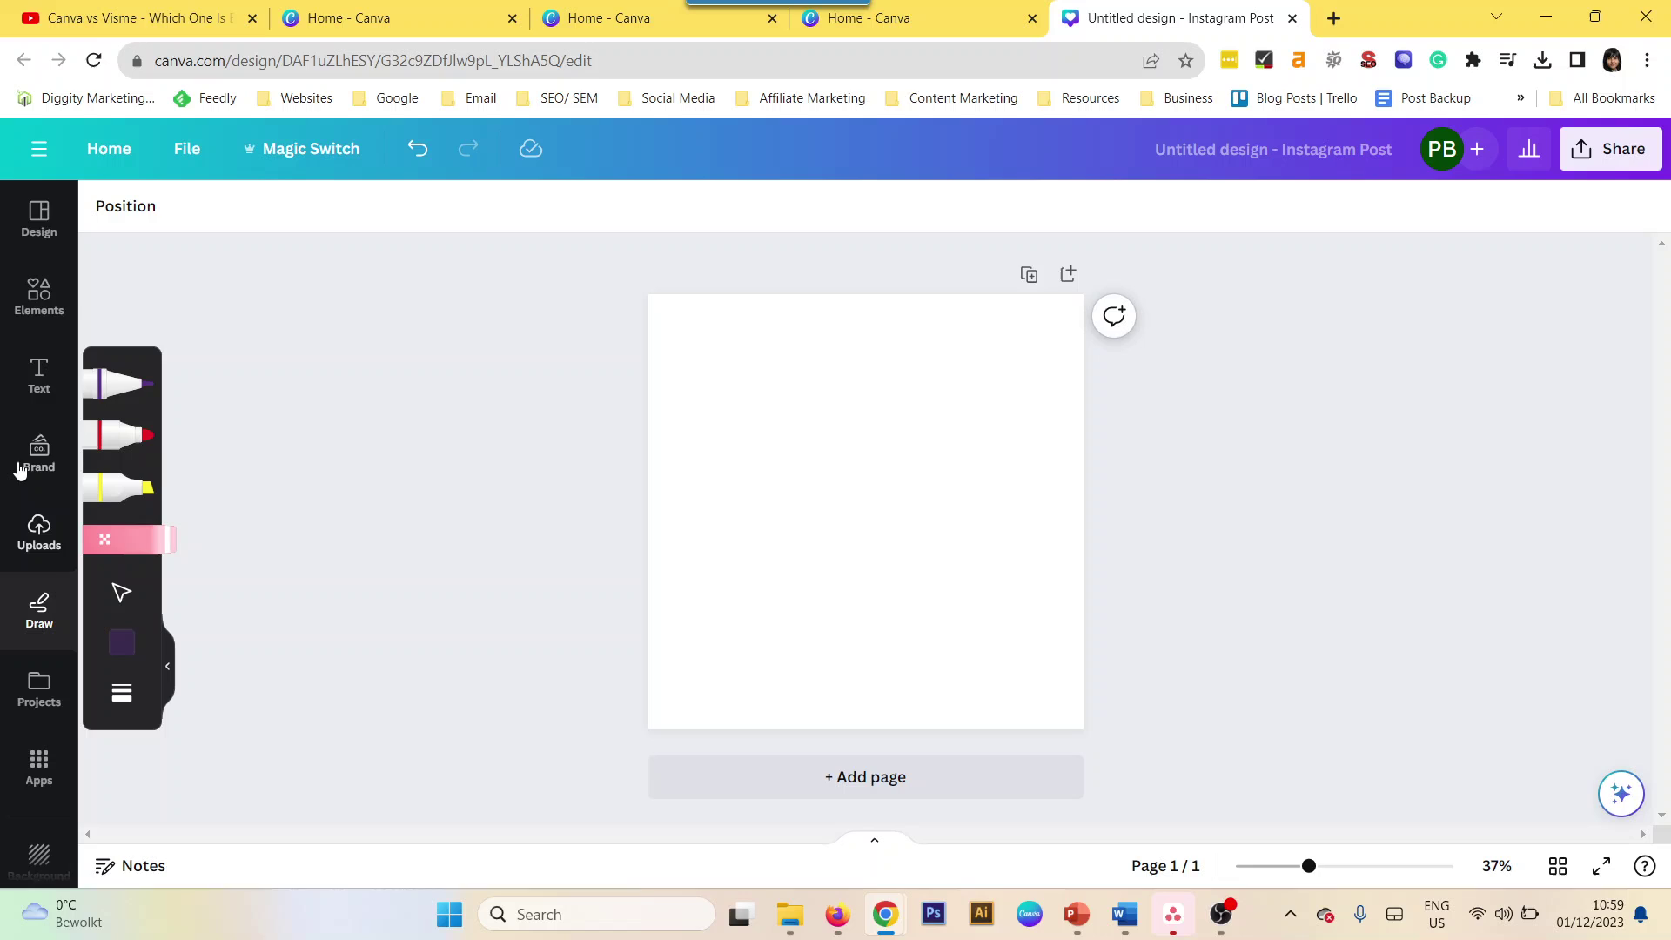
Open Elements and show all trending stock images in the Photos library
{"action": "left_click", "coordinate": [41, 309]}
{"action": "scroll", "coordinate": [235, 766], "scroll_direction": "down", "scroll_amount": 10}
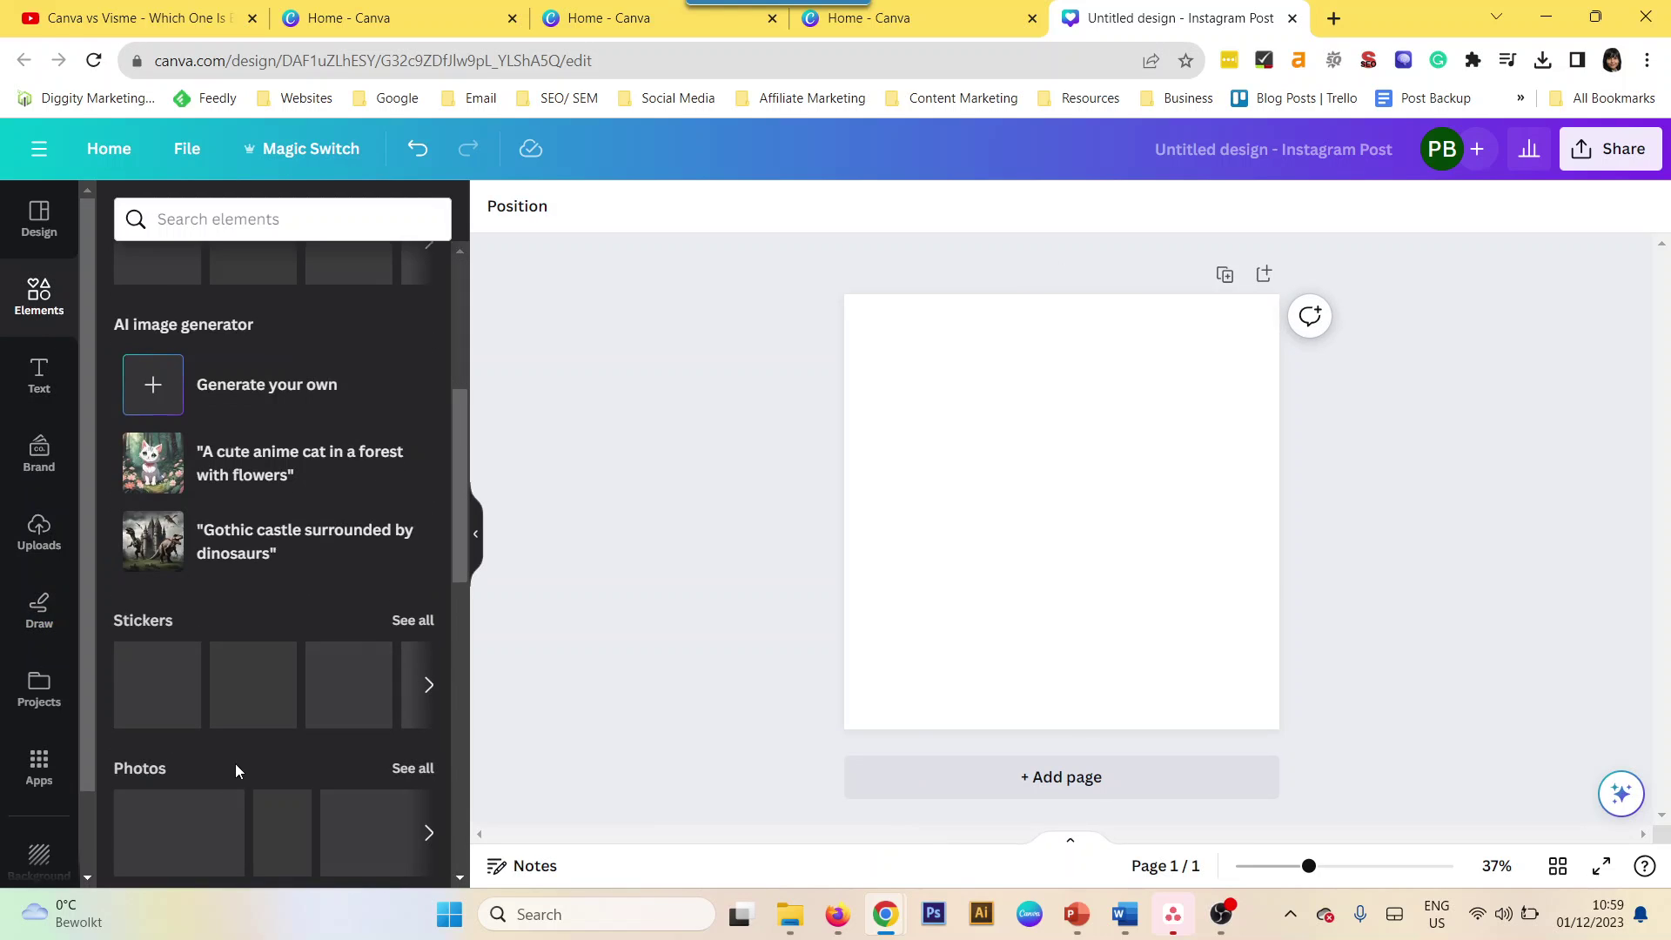
{"action": "scroll", "coordinate": [235, 790], "scroll_direction": "up", "scroll_amount": 2}
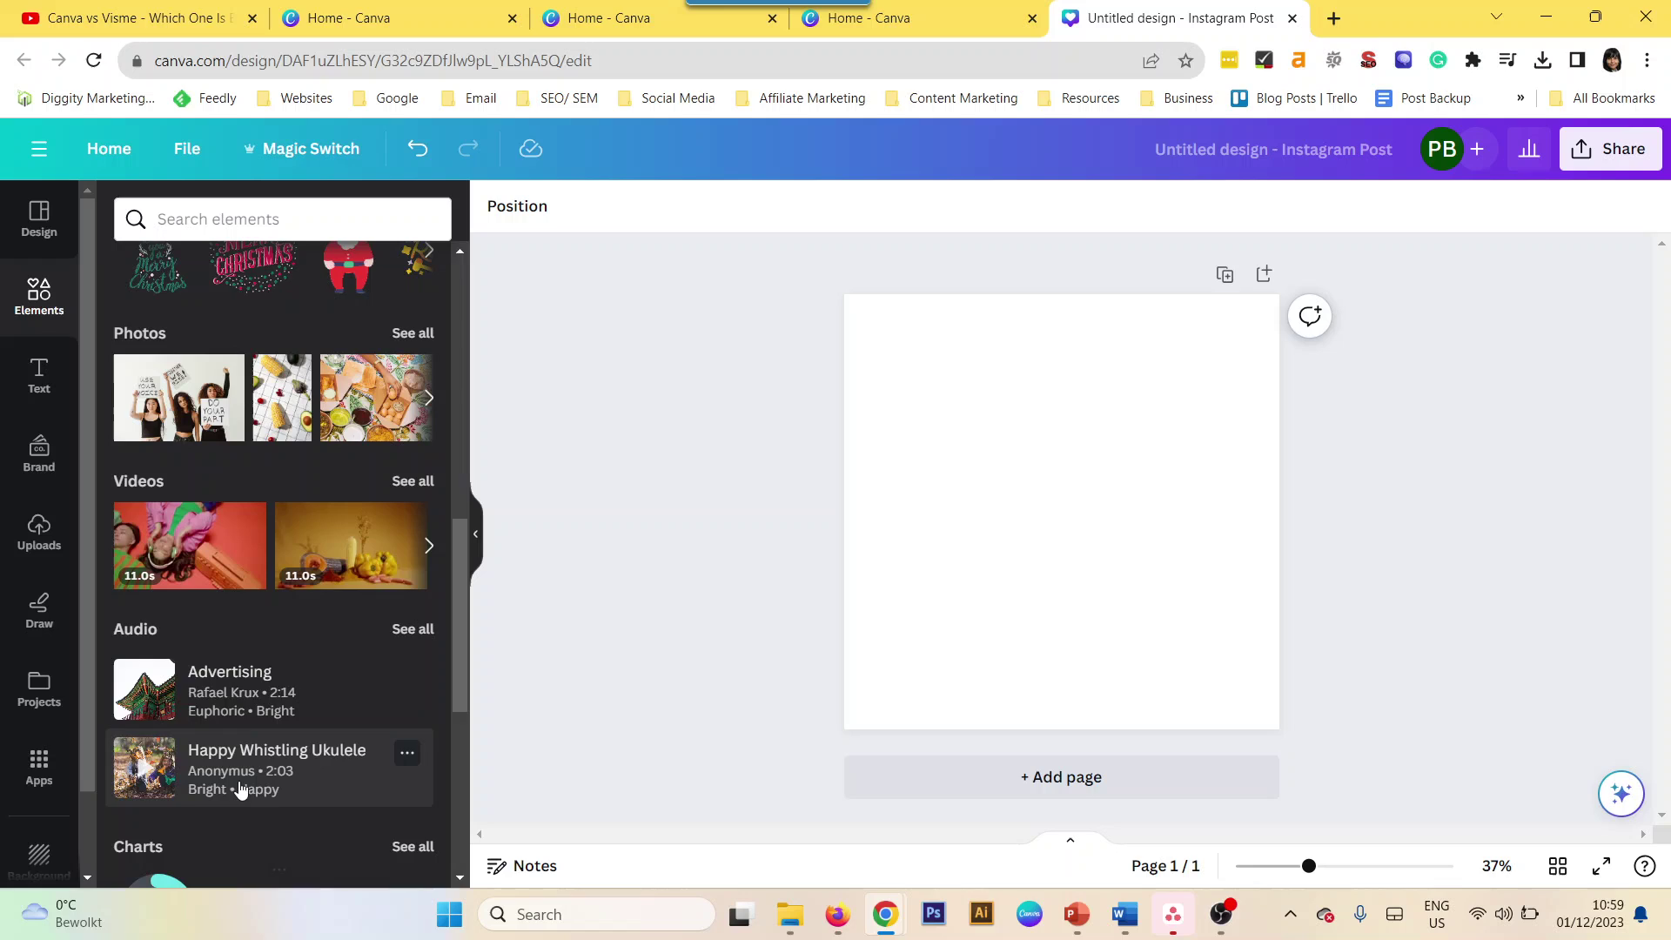
{"action": "left_click", "coordinate": [417, 339]}
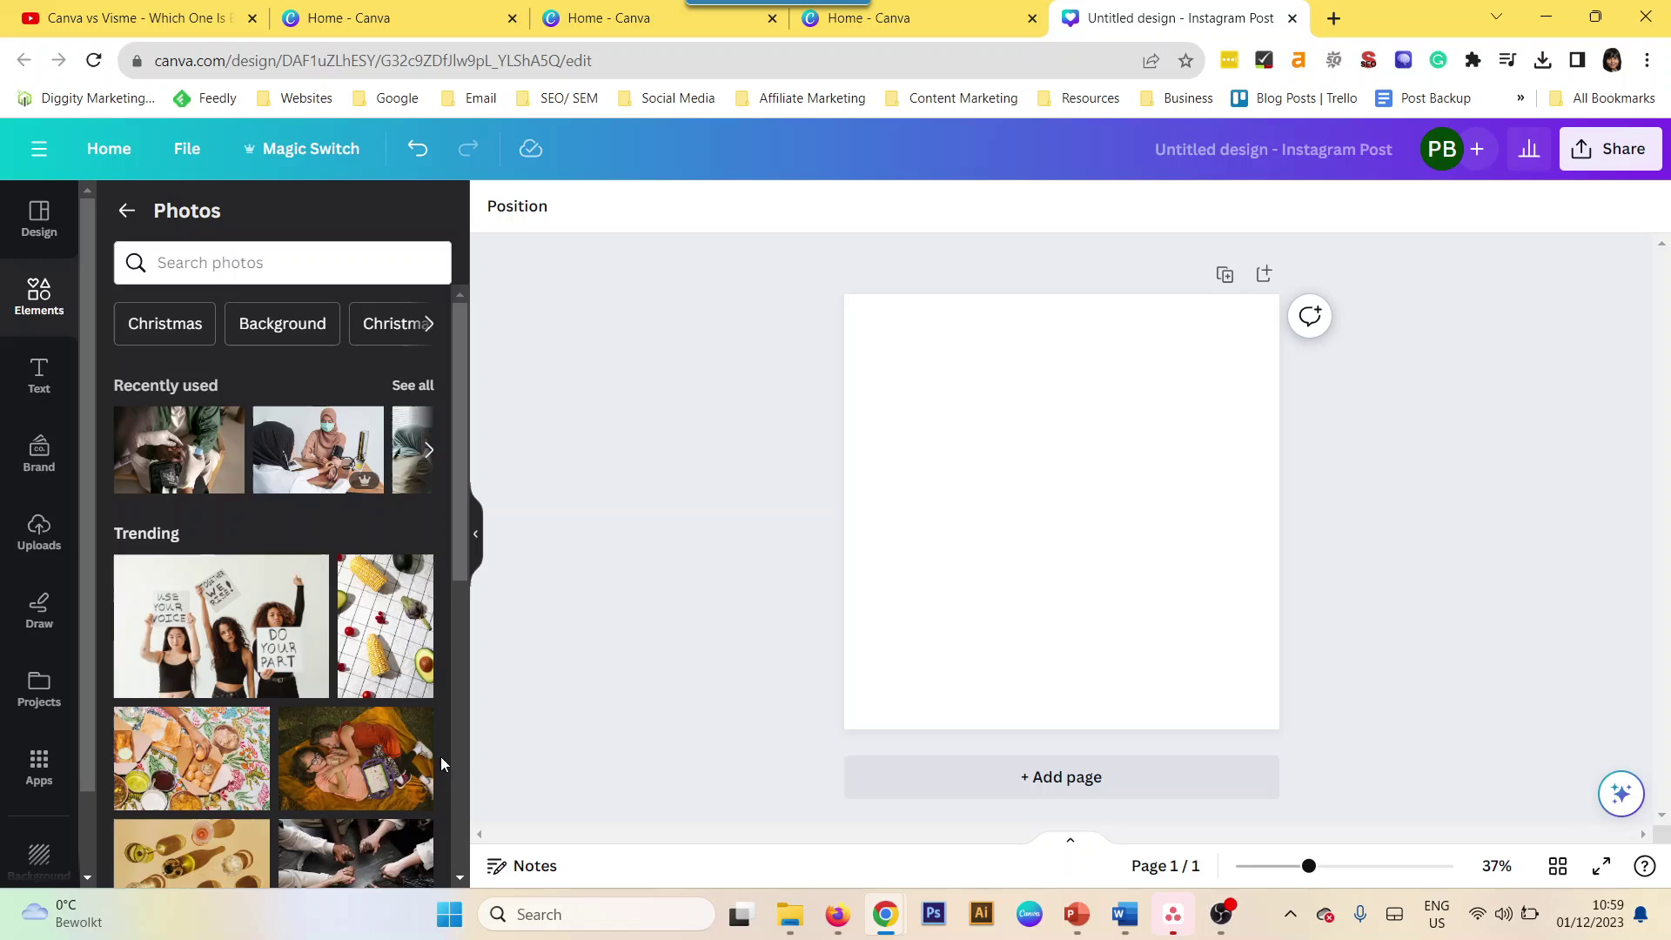
{"action": "scroll", "coordinate": [221, 730], "scroll_direction": "down", "scroll_amount": 3}
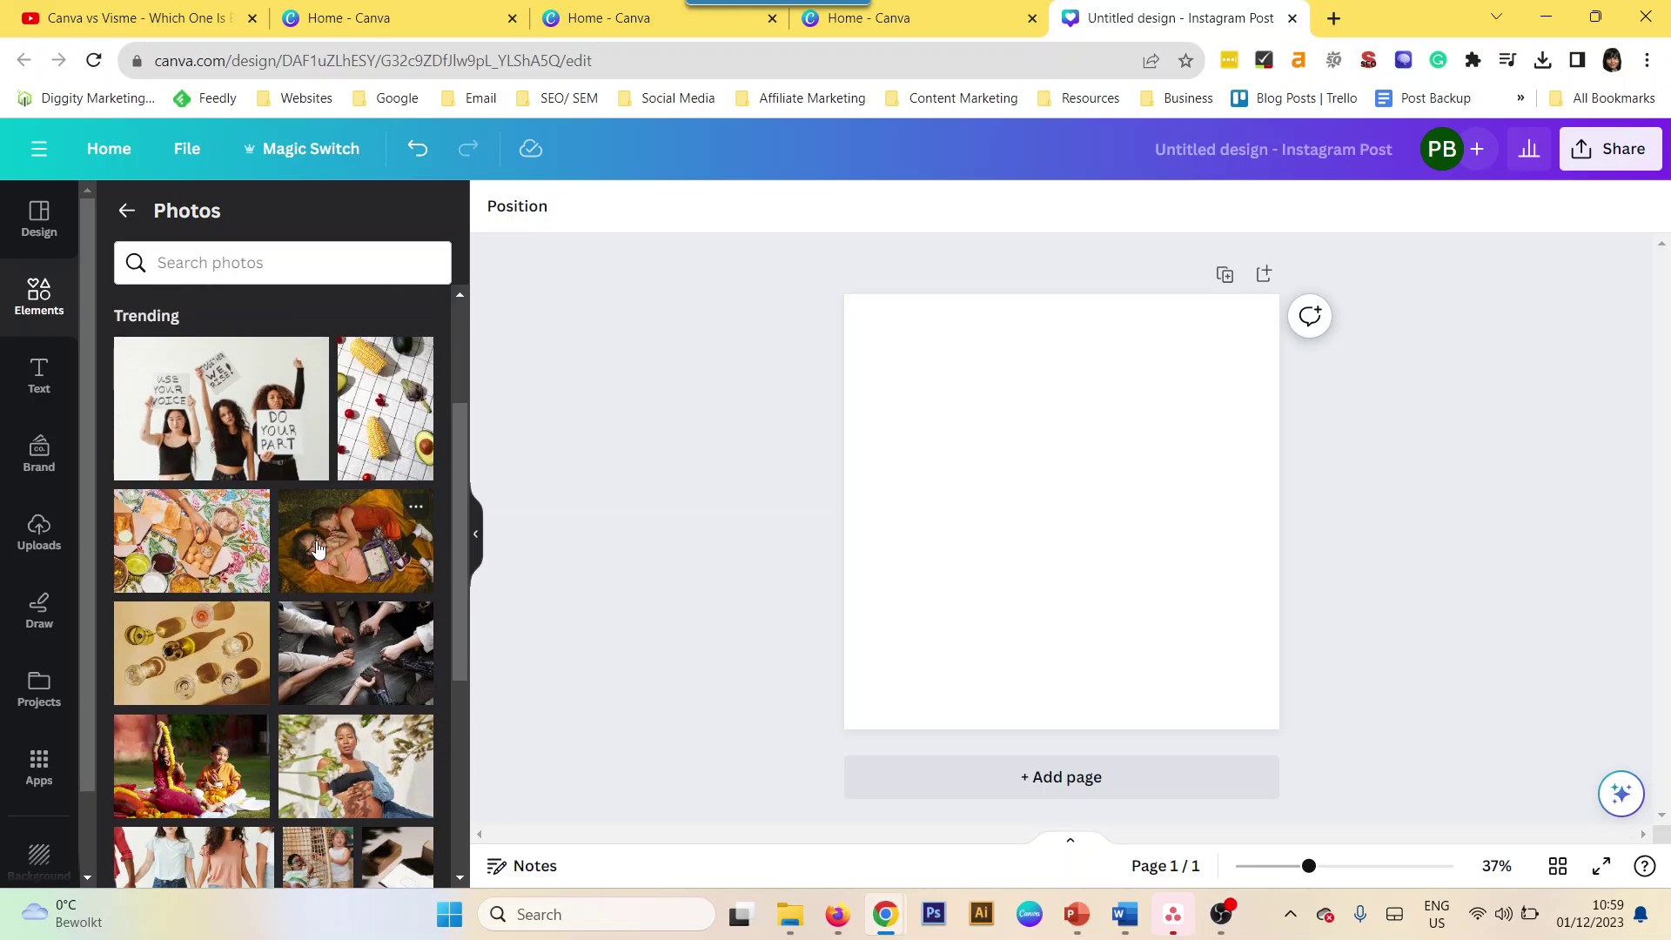
Place the orange-blanket photo of two girls and stretch it to fill the square page
{"action": "left_click_drag", "start_coordinate": [330, 542], "coordinate": [938, 489]}
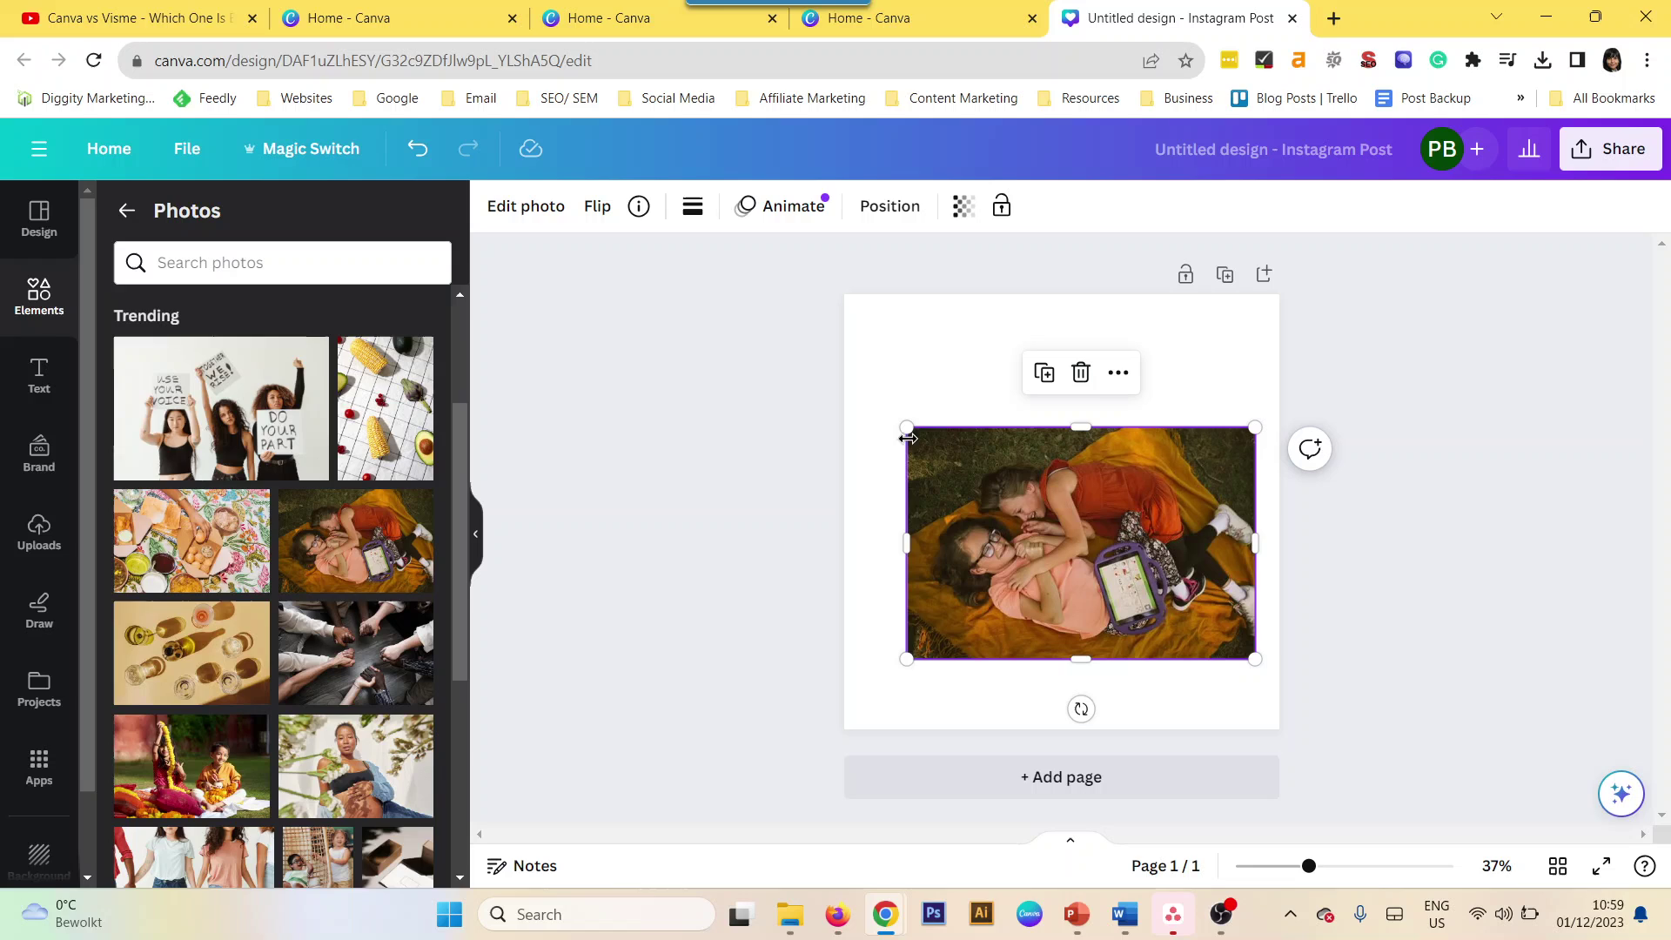
{"action": "left_click_drag", "start_coordinate": [908, 430], "coordinate": [731, 271]}
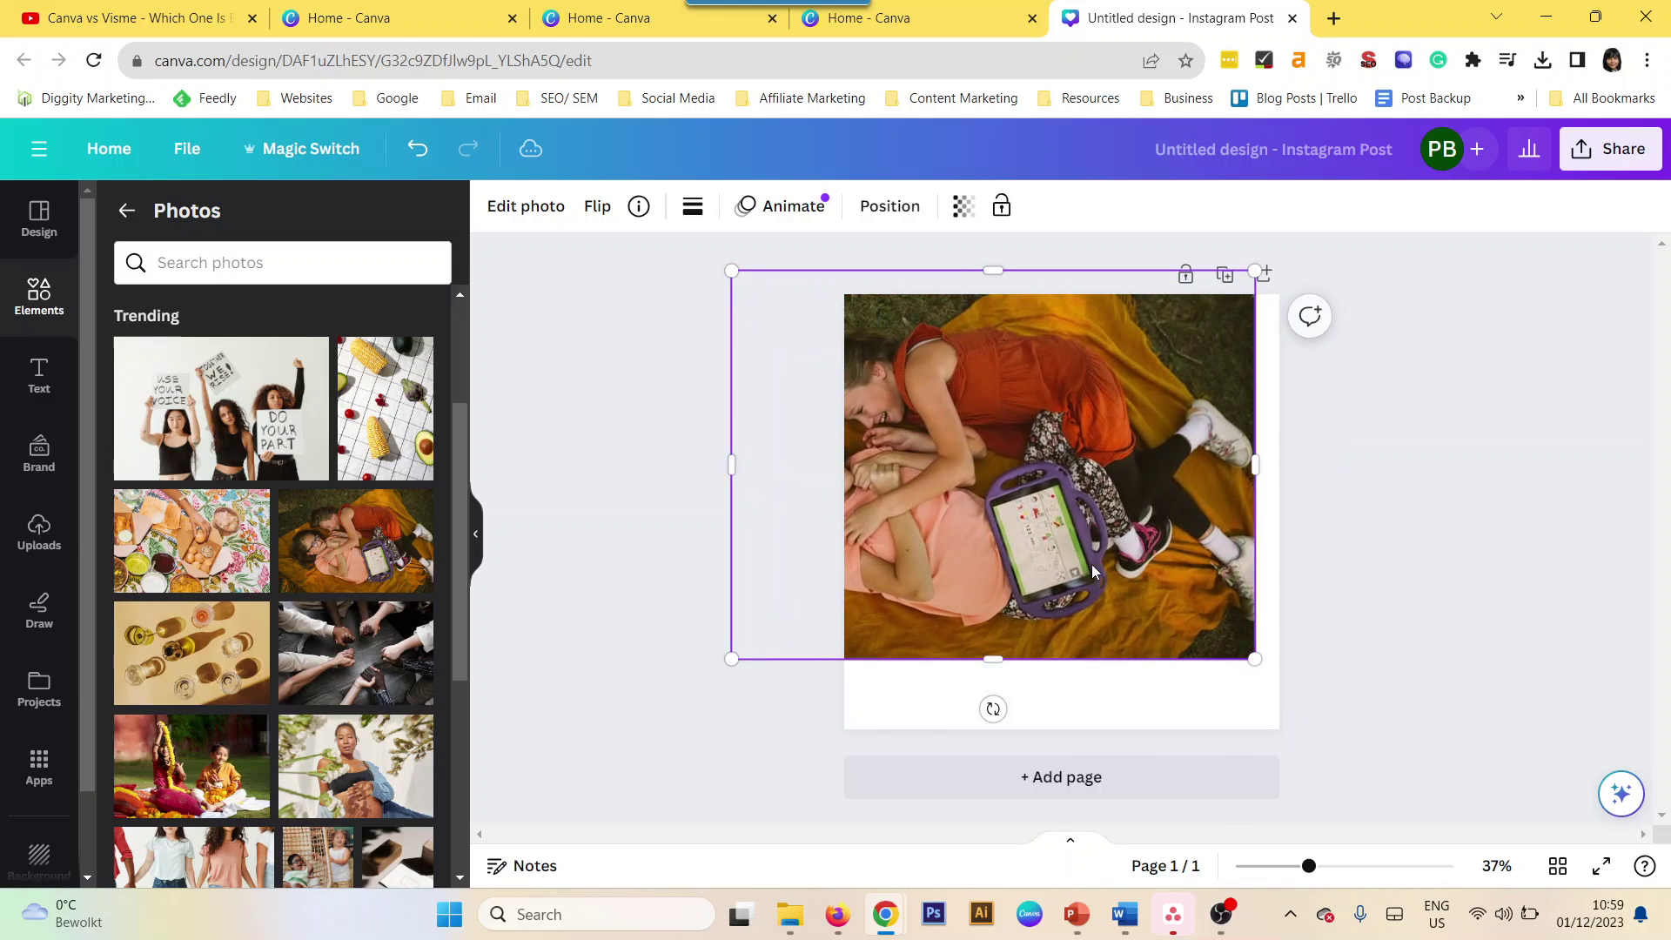
{"action": "left_click_drag", "start_coordinate": [1266, 655], "coordinate": [1410, 775]}
{"action": "left_click_drag", "start_coordinate": [933, 567], "coordinate": [999, 581]}
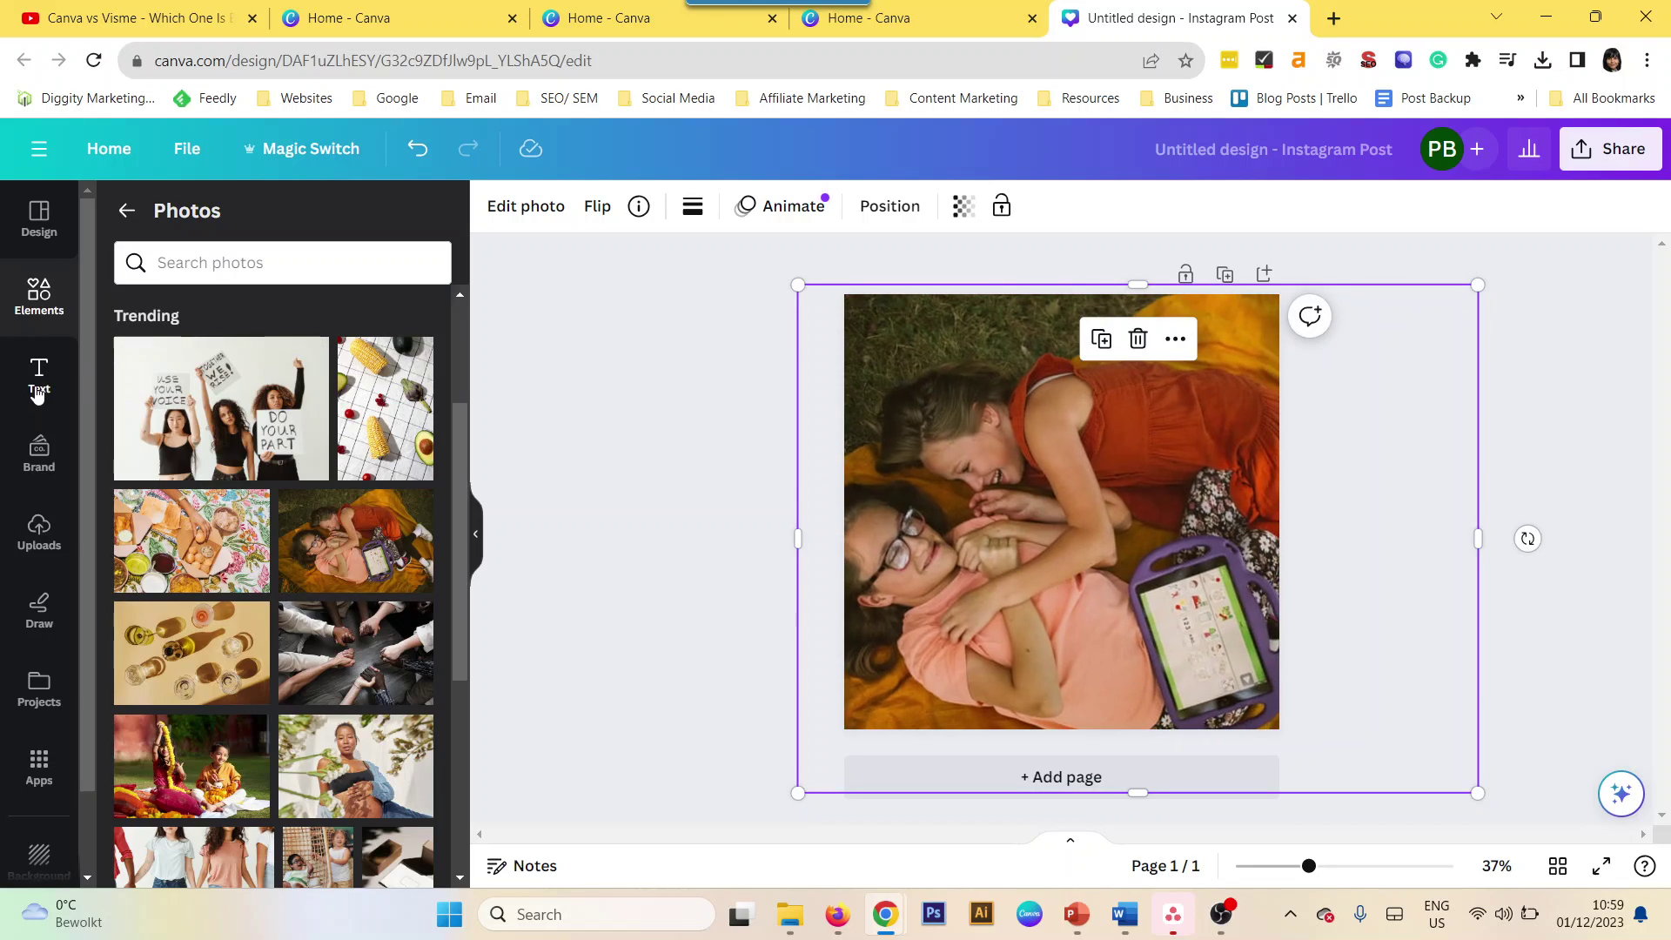
{"action": "left_click", "coordinate": [37, 322]}
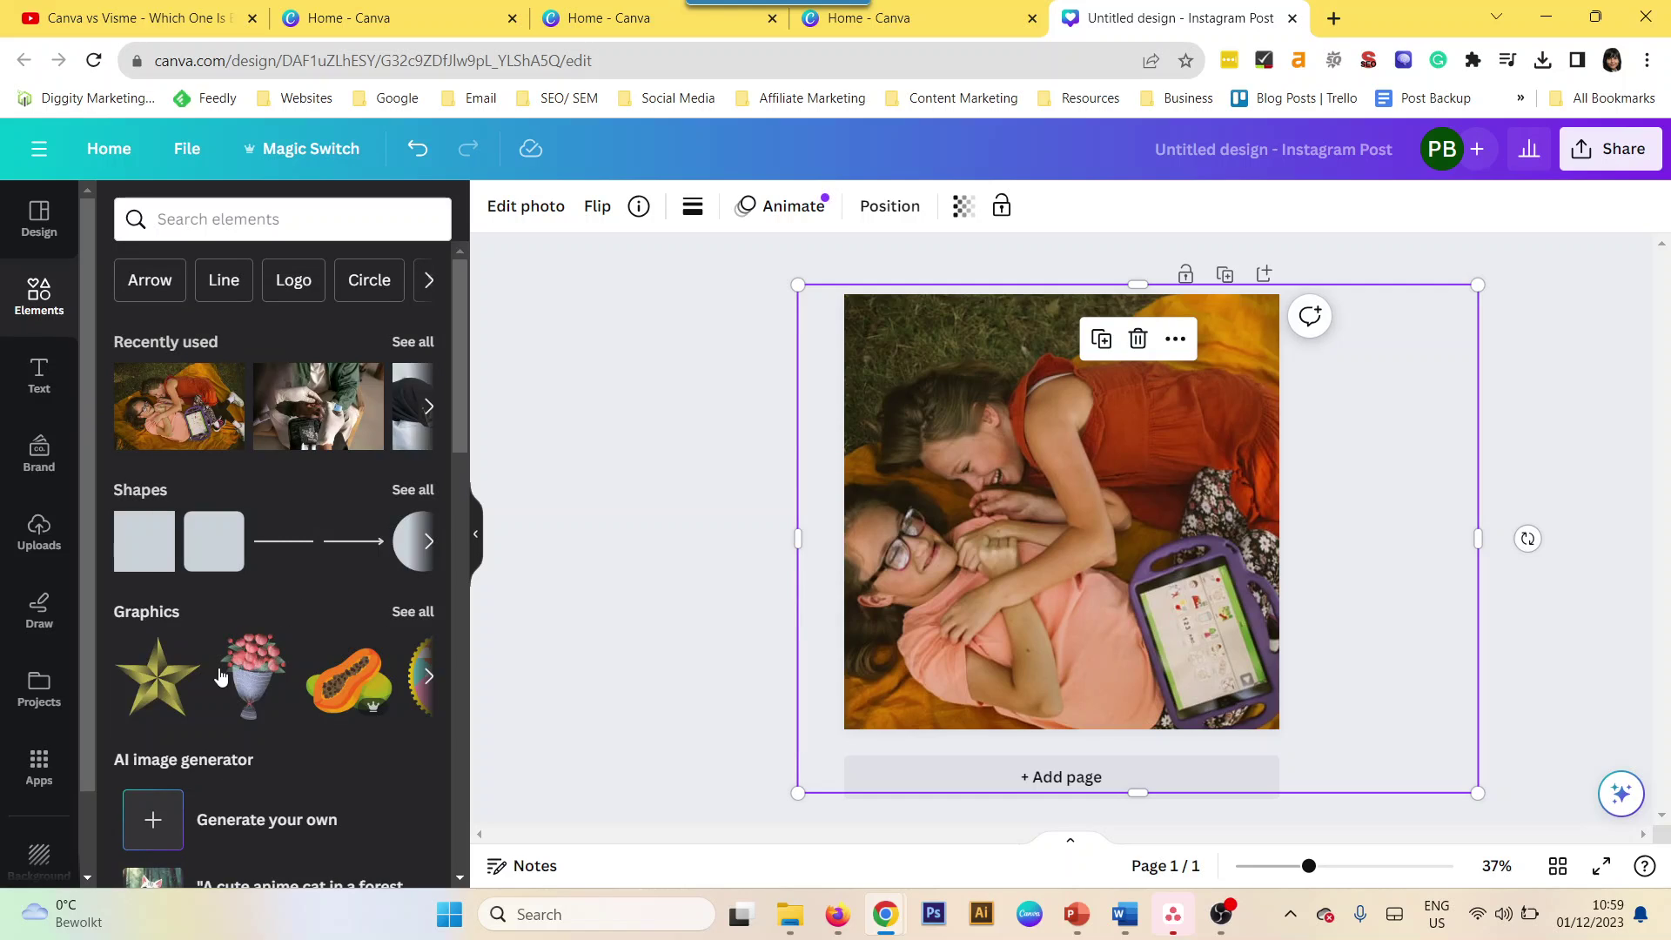
Open the Draw tools and set the red marker to transparency 51 and weight 24
{"action": "left_click", "coordinate": [39, 614]}
{"action": "left_click", "coordinate": [125, 439]}
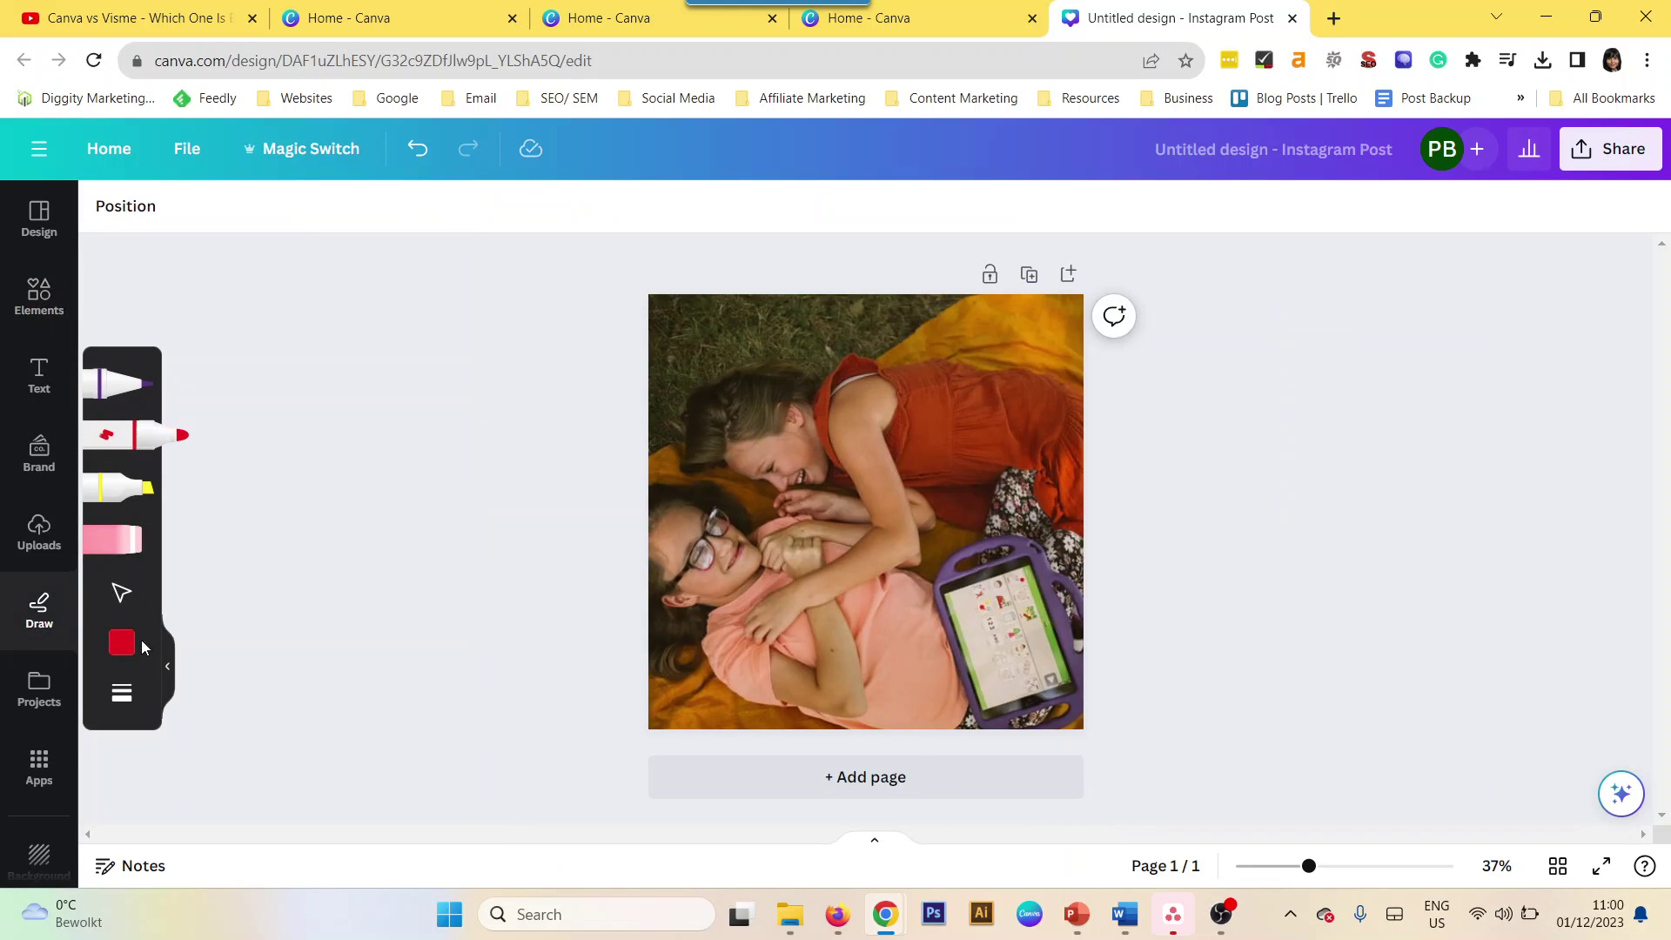
{"action": "left_click", "coordinate": [122, 692]}
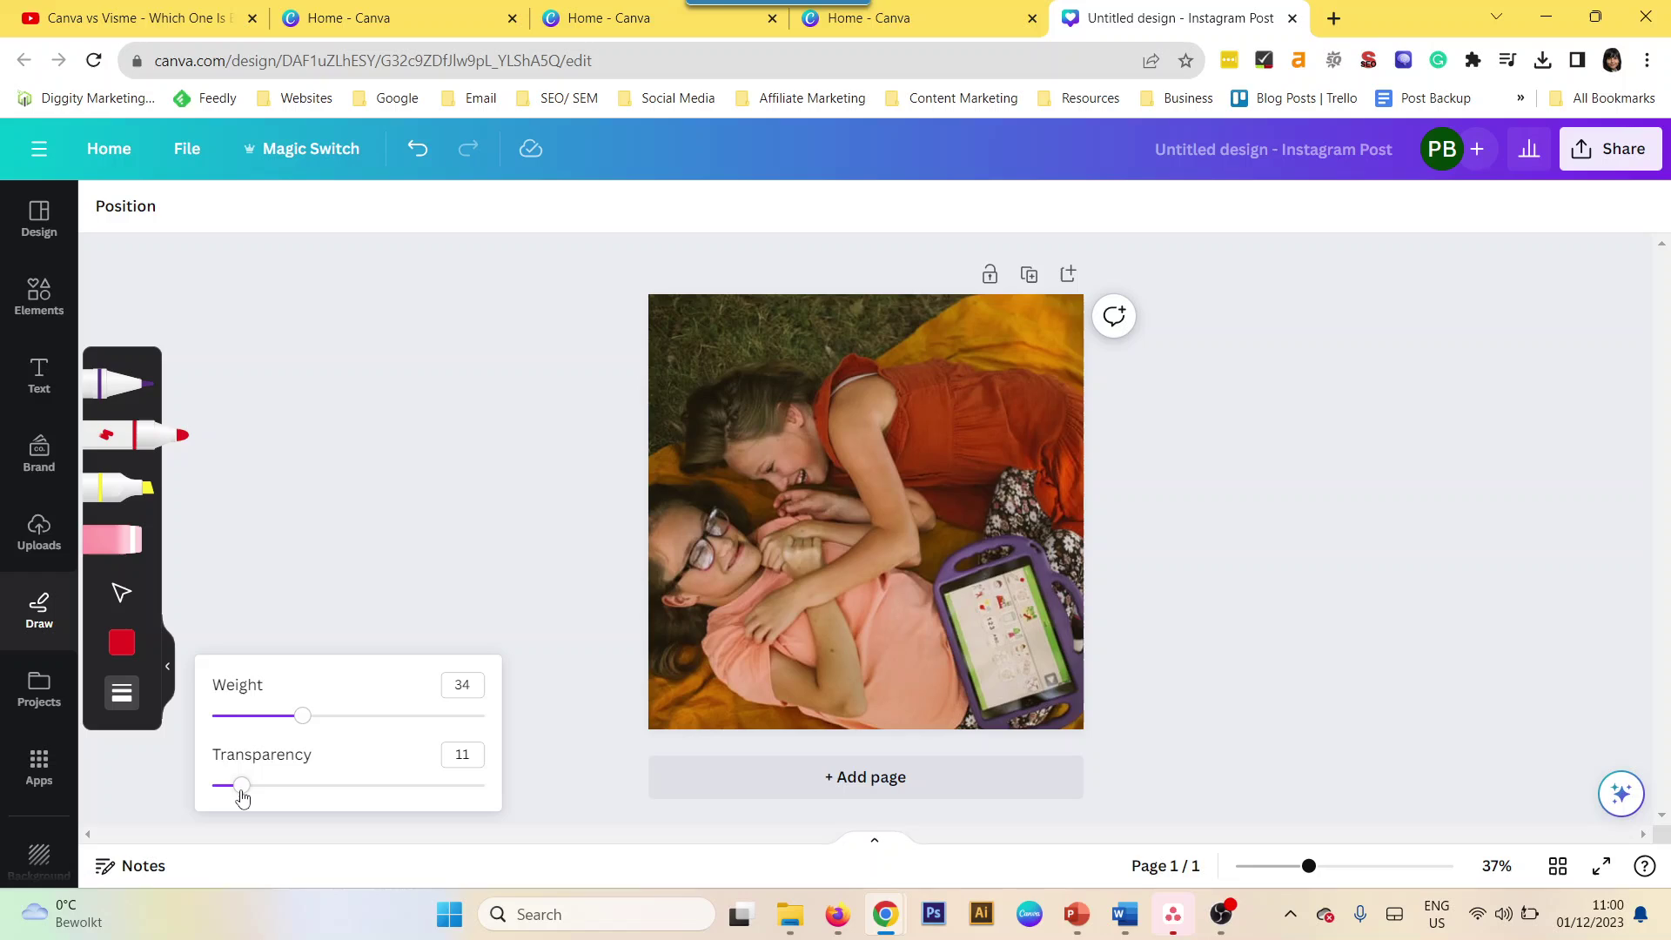
{"action": "left_click_drag", "start_coordinate": [247, 795], "coordinate": [350, 788]}
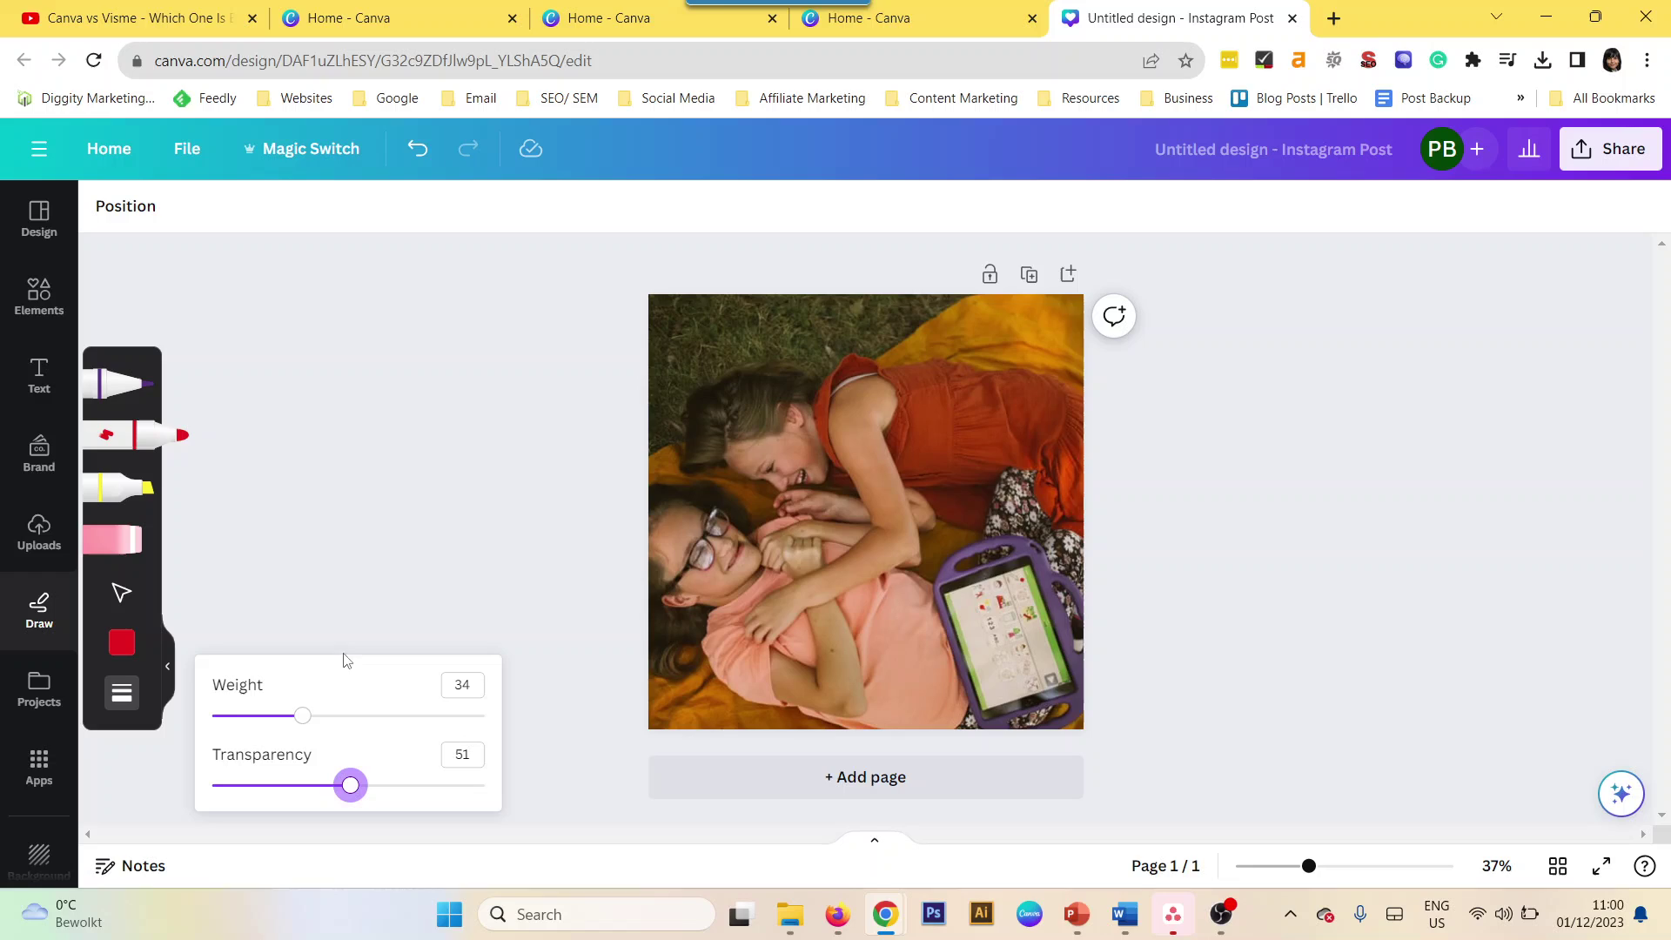
{"action": "left_click_drag", "start_coordinate": [302, 716], "coordinate": [275, 715]}
{"action": "left_click", "coordinate": [594, 347]}
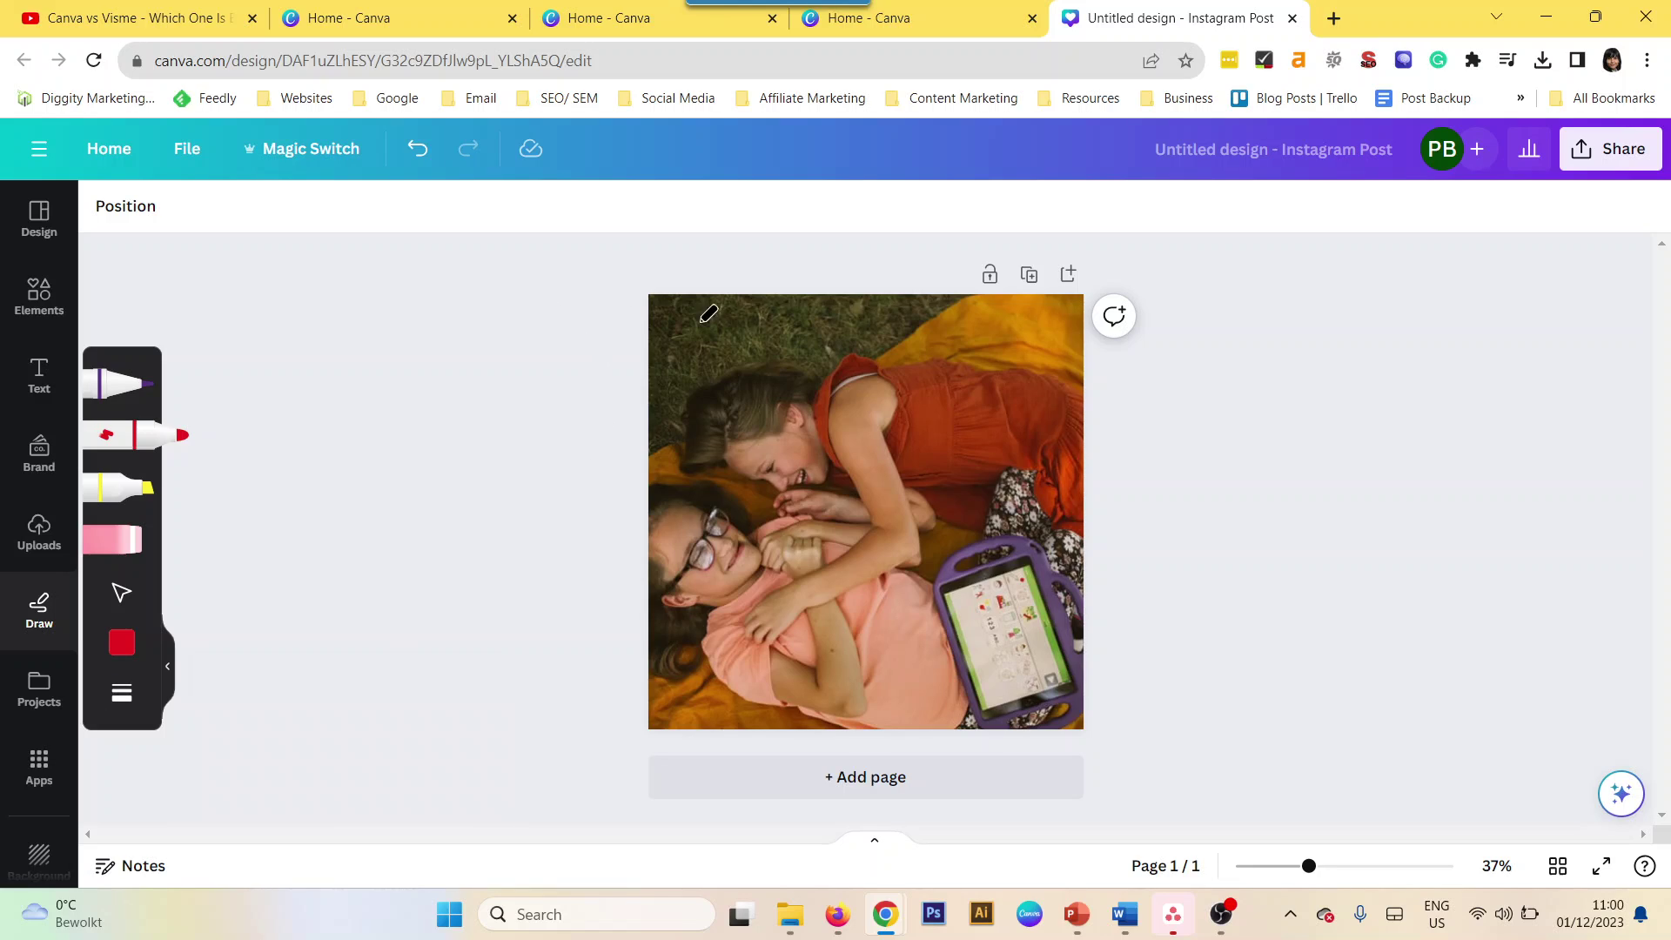
Draw a red heart and a white heart near the photo's top right, then erase both
{"action": "mouse_move", "coordinate": [986, 336]}
{"action": "left_mouse_down"}
{"action": "mouse_move", "coordinate": [950, 365]}
{"action": "mouse_move", "coordinate": [1018, 411]}
{"action": "left_mouse_up"}
{"action": "mouse_move", "coordinate": [987, 336]}
{"action": "left_mouse_down"}
{"action": "mouse_move", "coordinate": [1045, 362]}
{"action": "mouse_move", "coordinate": [1024, 409]}
{"action": "left_mouse_up"}
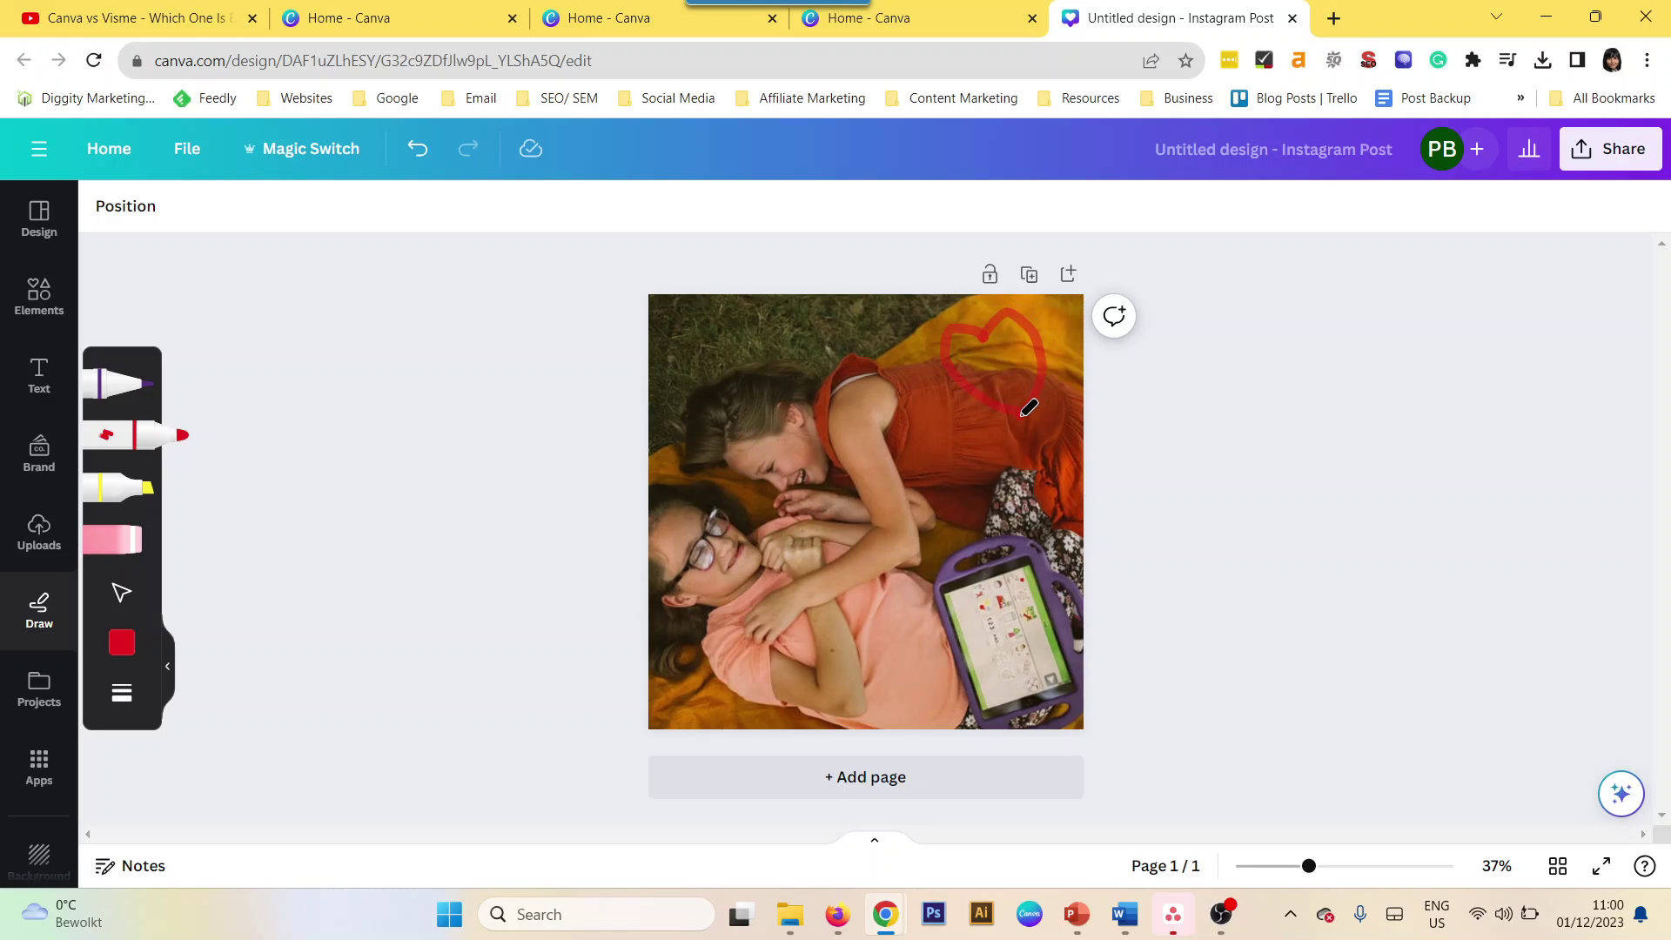
{"action": "left_click", "coordinate": [133, 642]}
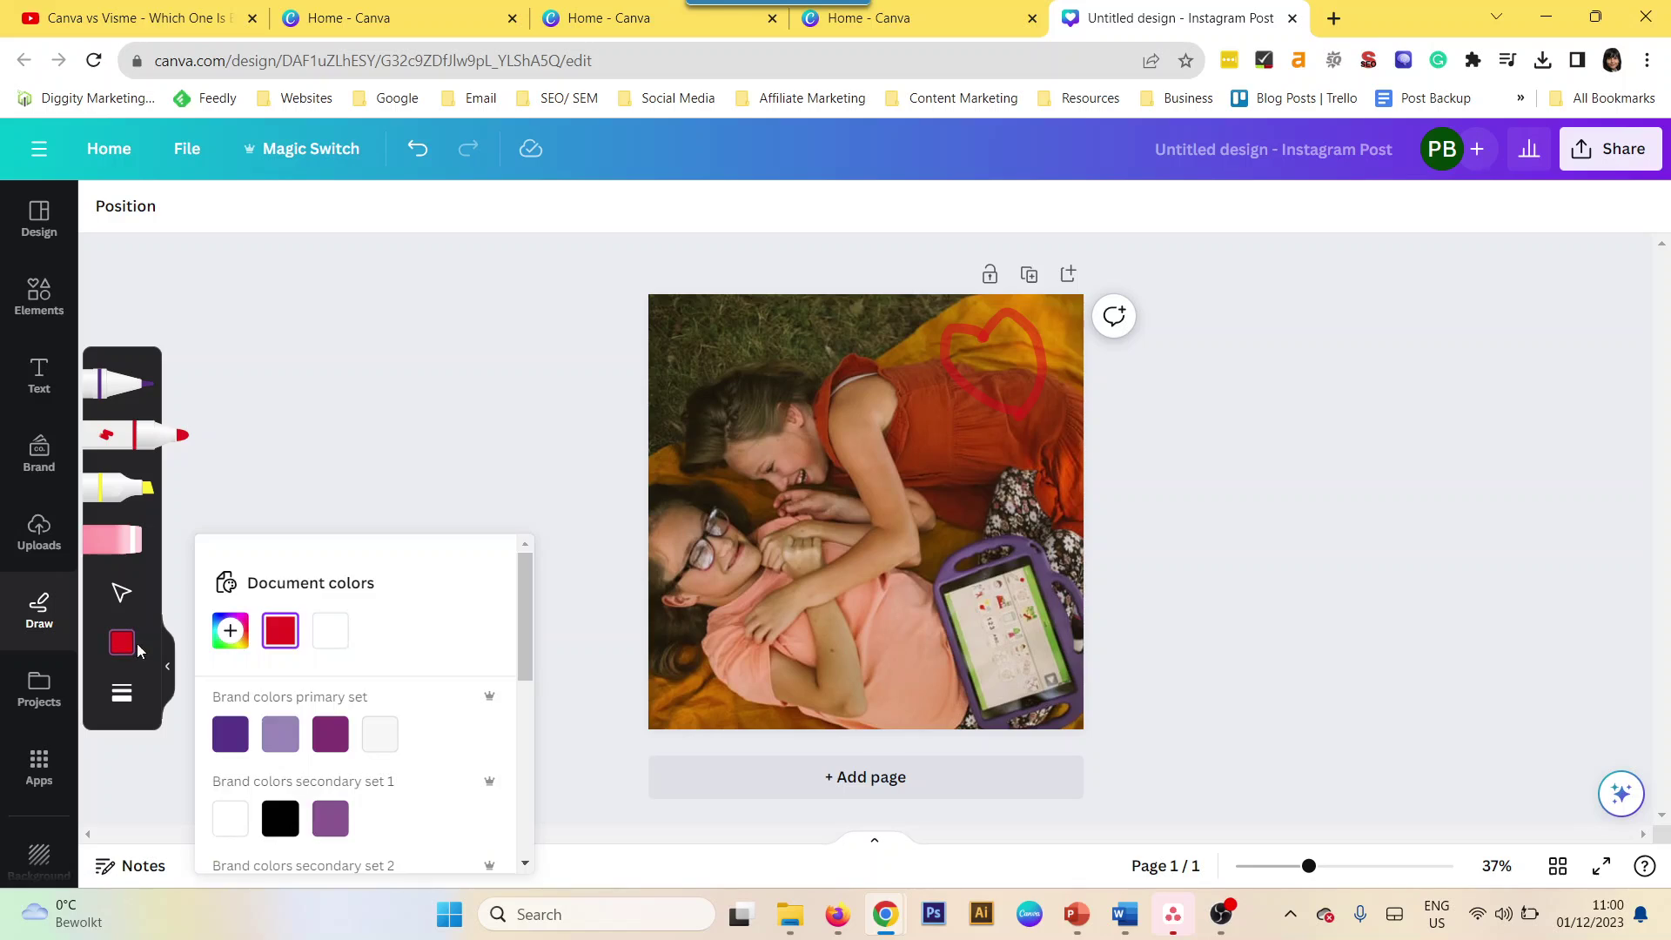
{"action": "left_click", "coordinate": [232, 819]}
{"action": "mouse_move", "coordinate": [1029, 379]}
{"action": "left_mouse_down"}
{"action": "mouse_move", "coordinate": [990, 406]}
{"action": "mouse_move", "coordinate": [1082, 445]}
{"action": "mouse_move", "coordinate": [1010, 381]}
{"action": "mouse_move", "coordinate": [1046, 342]}
{"action": "mouse_move", "coordinate": [1079, 435]}
{"action": "left_mouse_up"}
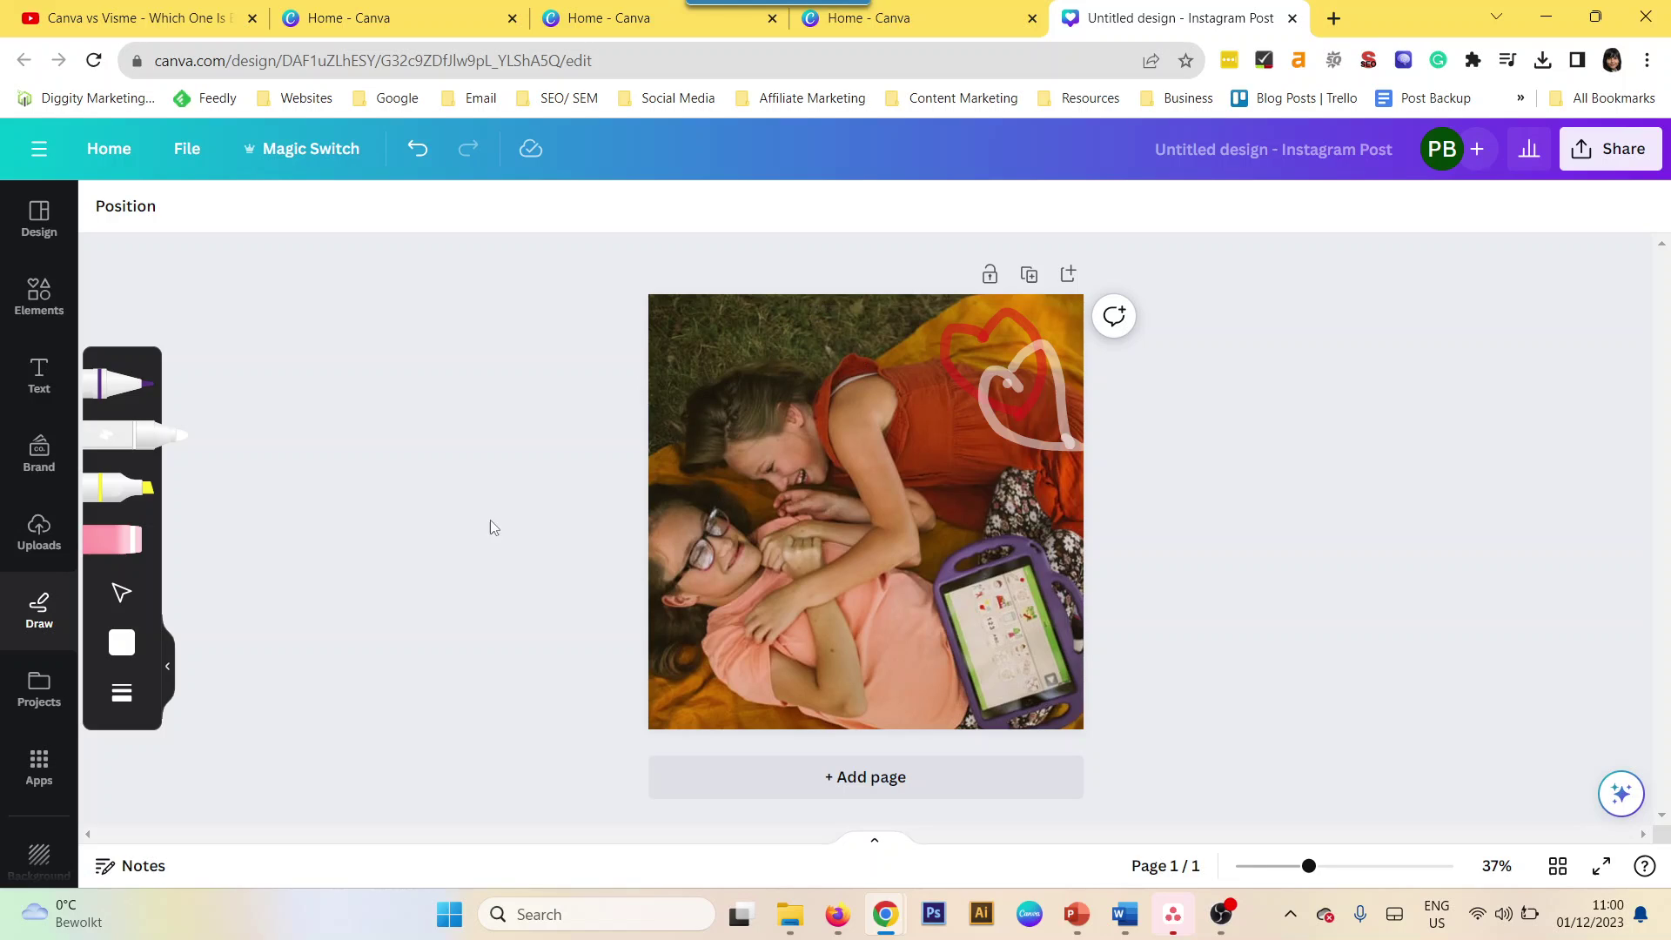
{"action": "left_click", "coordinate": [130, 543]}
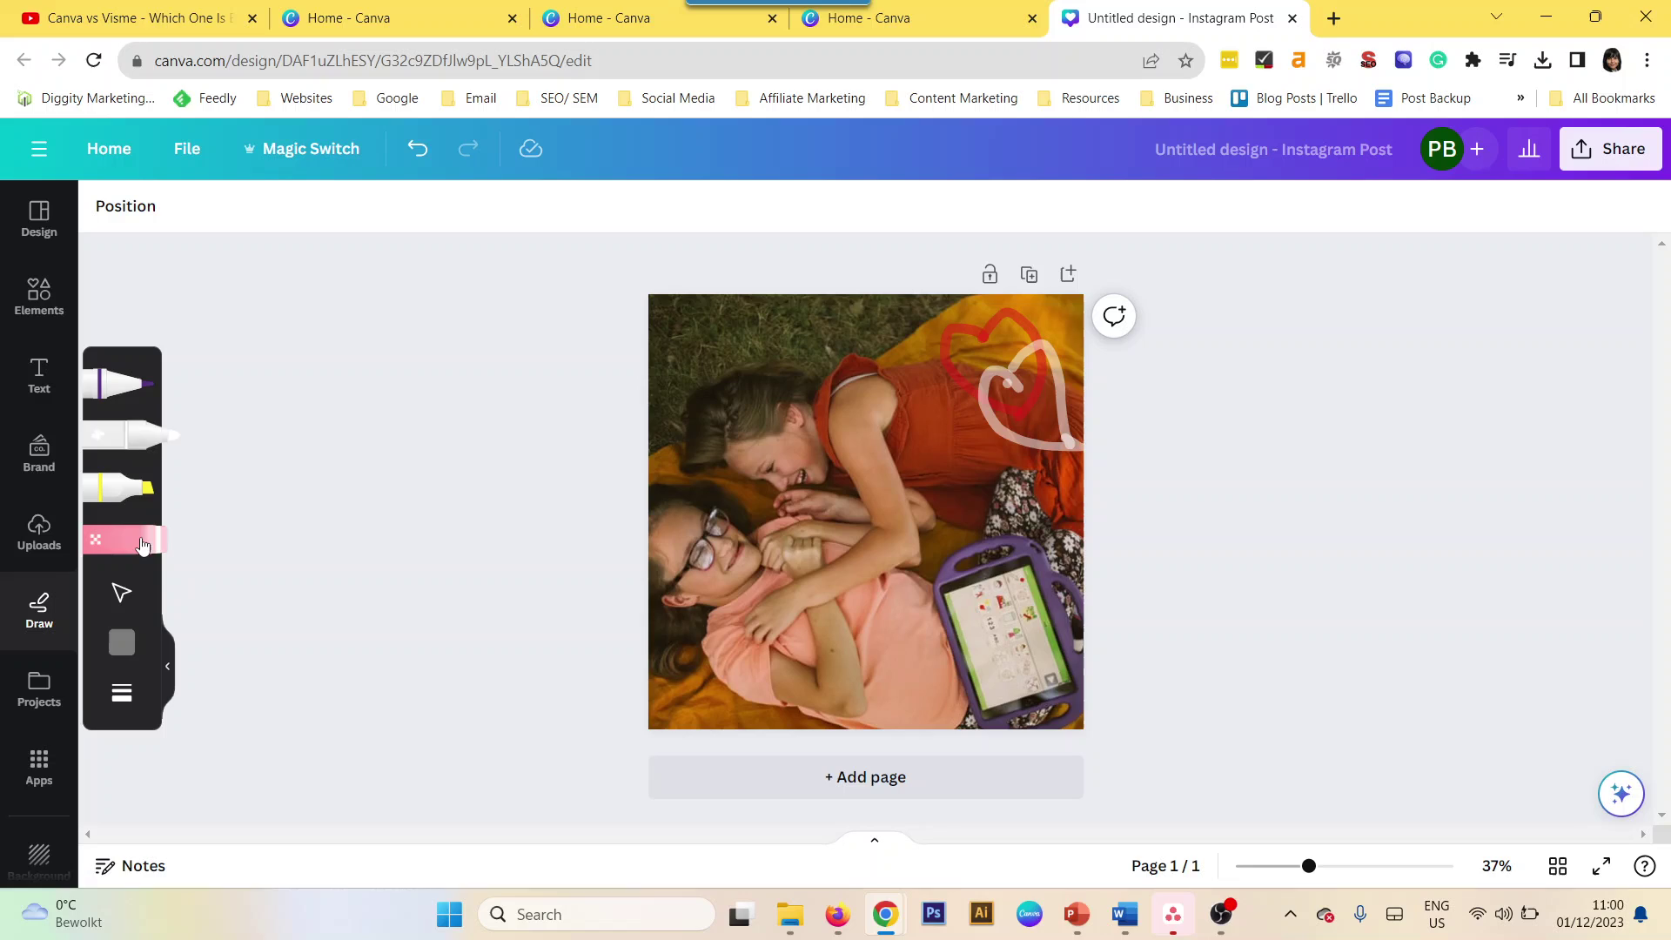
{"action": "mouse_move", "coordinate": [980, 360]}
{"action": "left_mouse_down"}
{"action": "mouse_move", "coordinate": [982, 405]}
{"action": "mouse_move", "coordinate": [1034, 424]}
{"action": "left_mouse_up"}
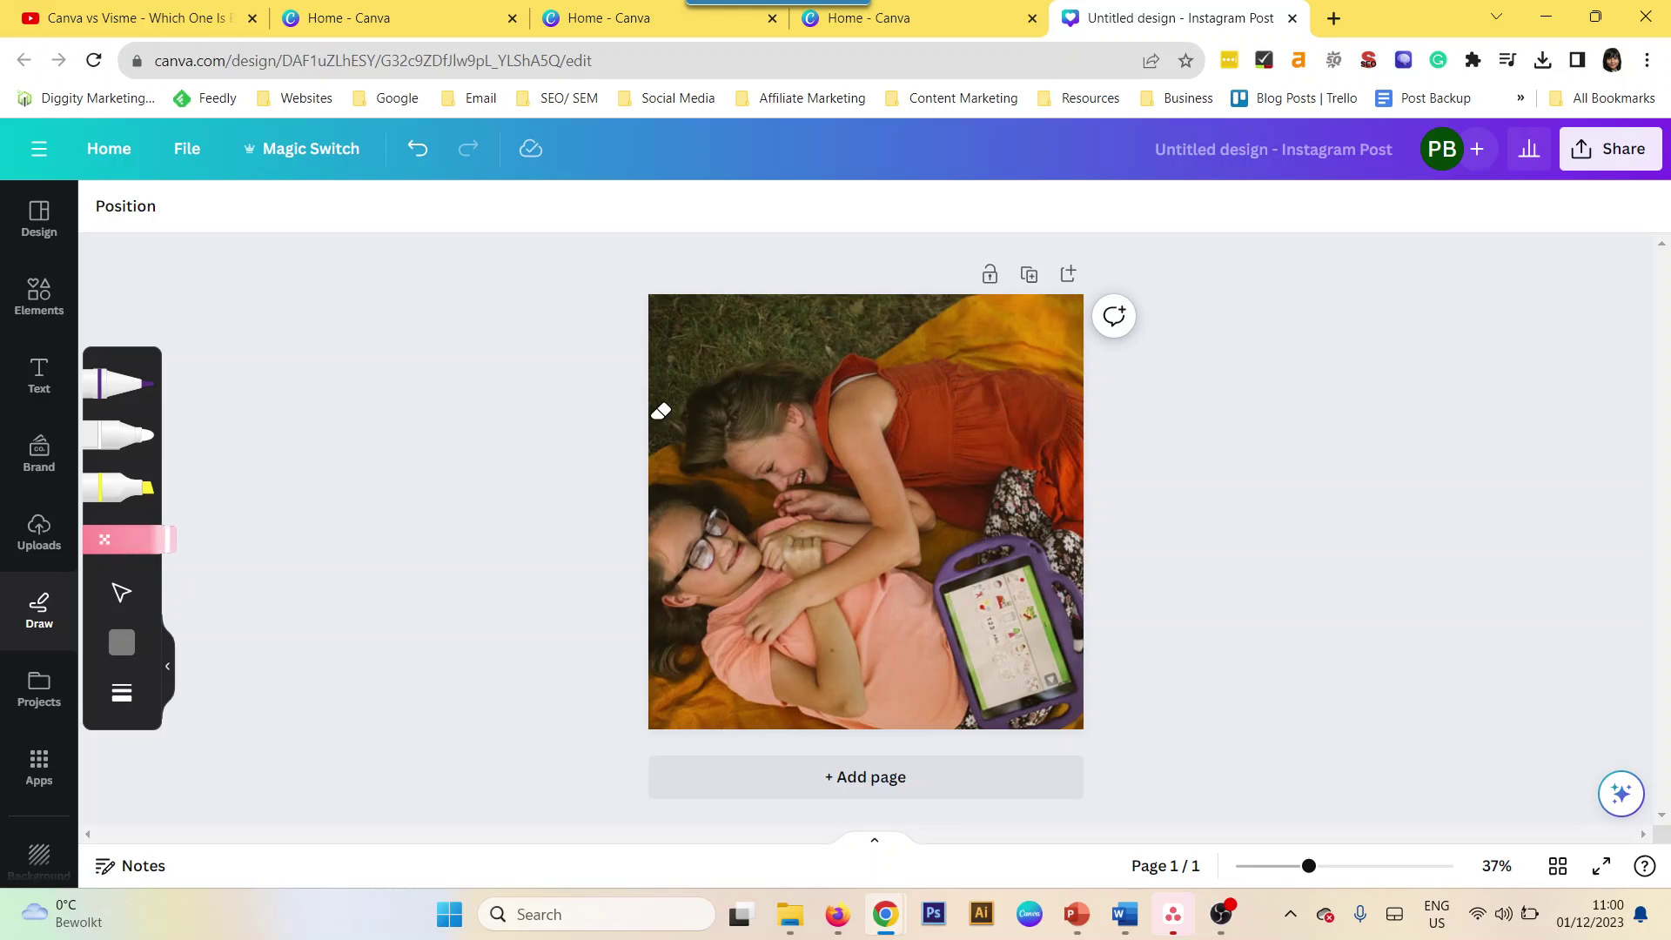
Add a heading, move it to the photo's top-left and type LOVE
{"action": "left_click", "coordinate": [39, 375]}
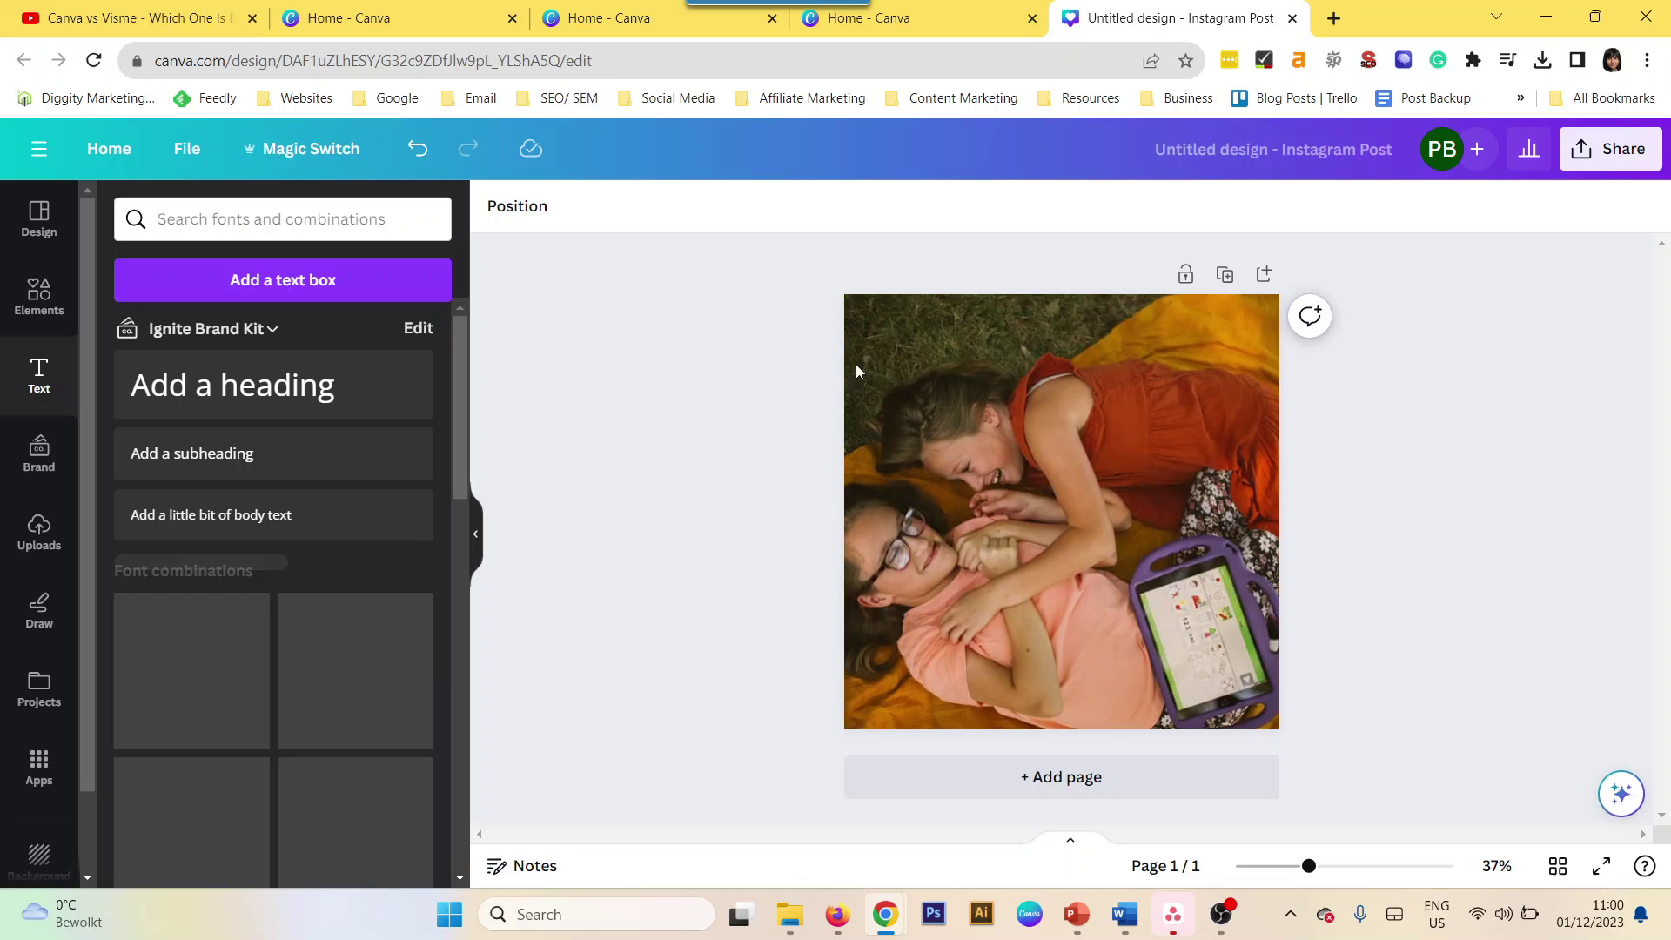
{"action": "left_click", "coordinate": [296, 398]}
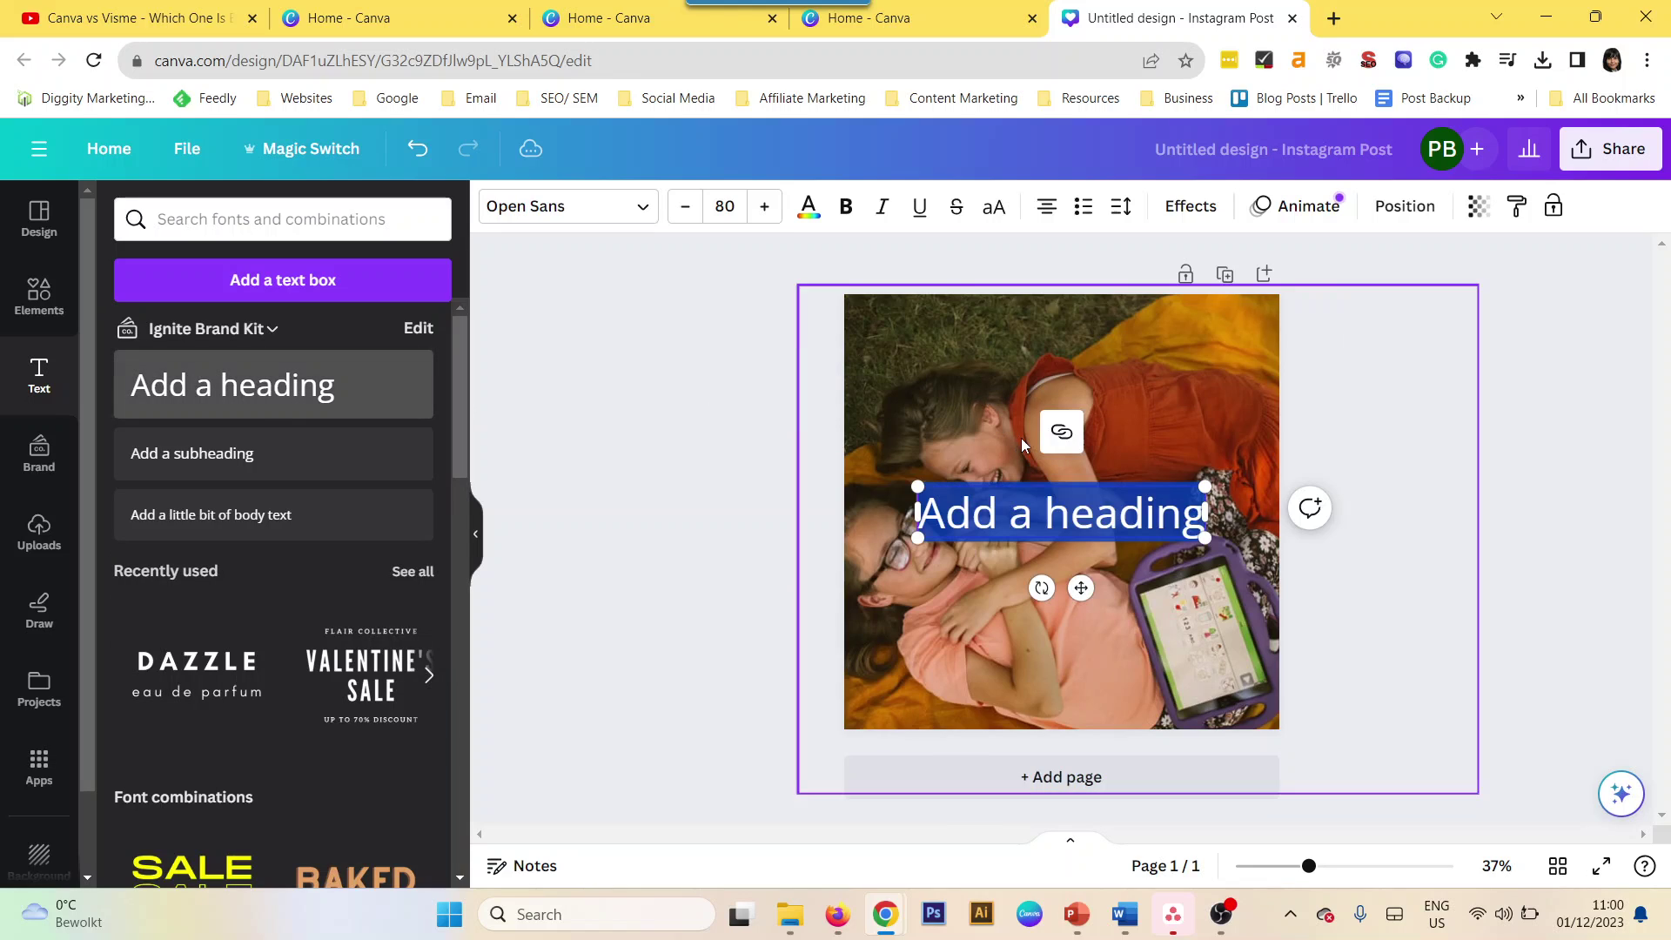
{"action": "left_click", "coordinate": [1474, 493]}
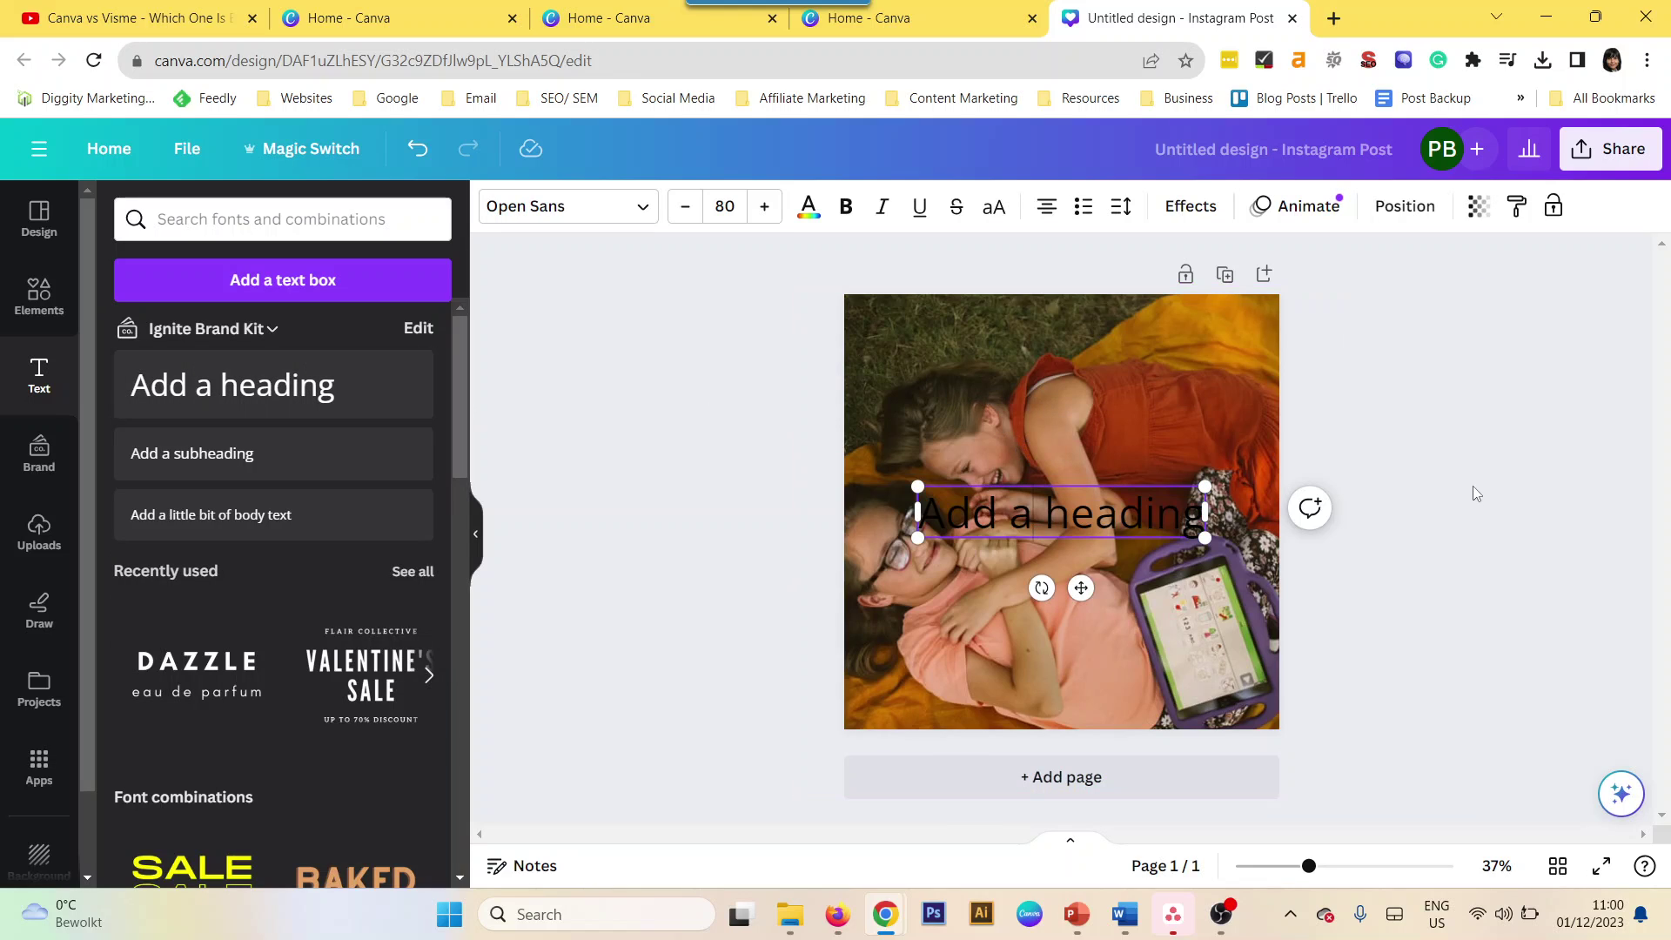
{"action": "left_click", "coordinate": [1001, 522]}
{"action": "left_click_drag", "start_coordinate": [1016, 527], "coordinate": [949, 364]}
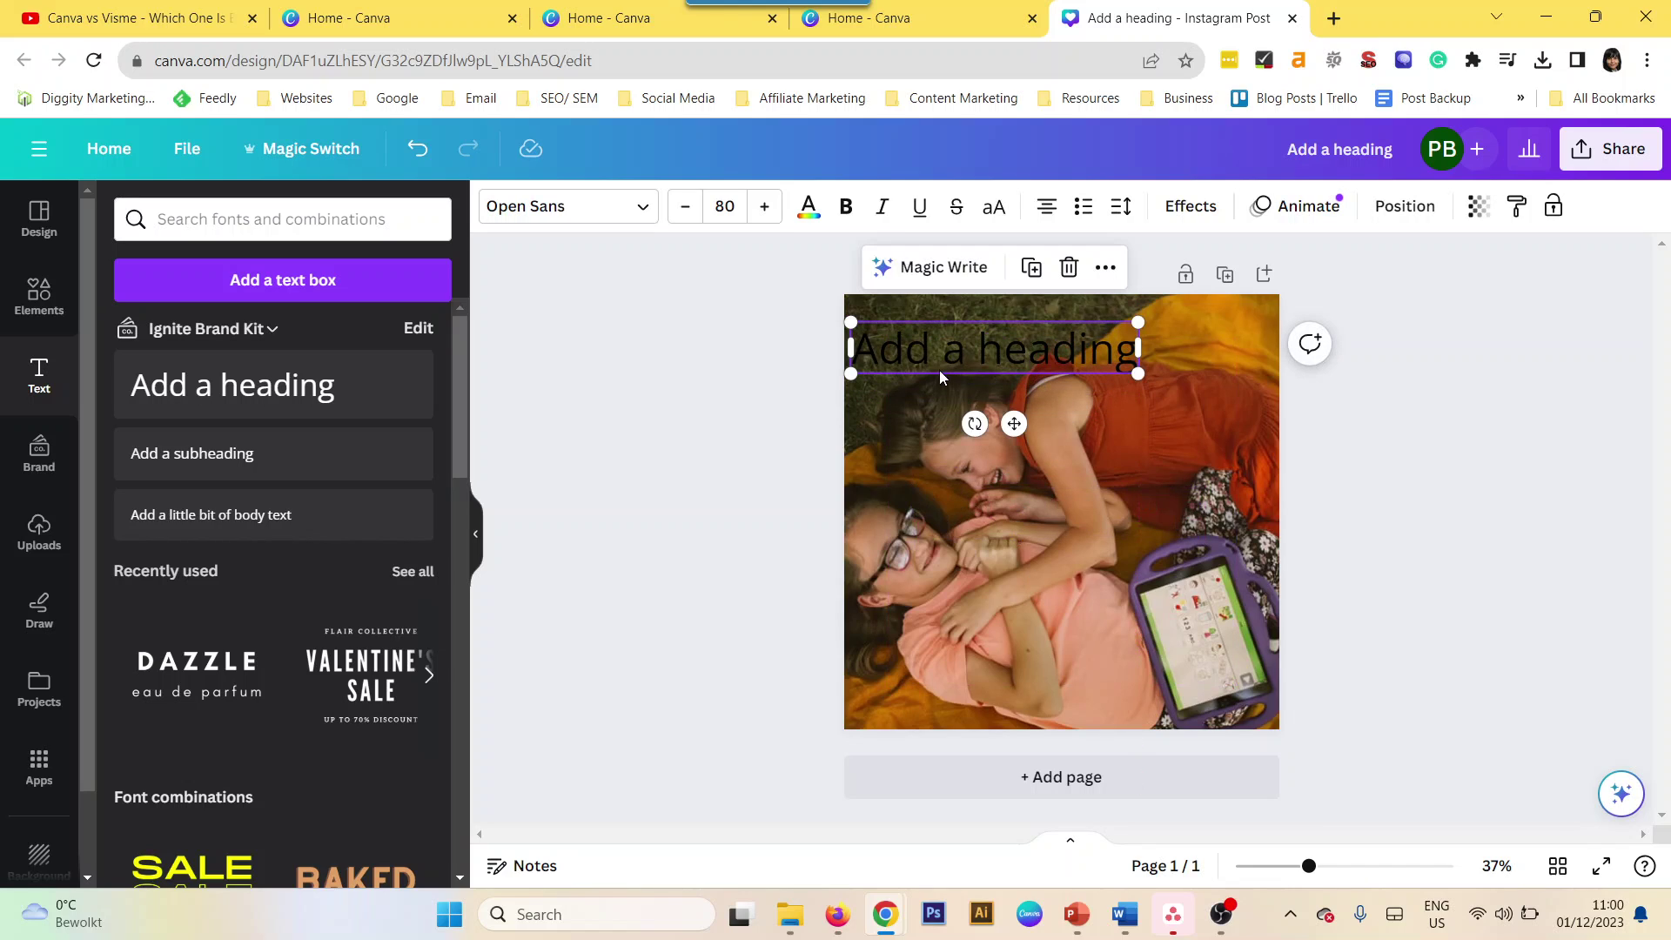
{"action": "double_click", "coordinate": [940, 370]}
{"action": "type", "text": "LOVE"}
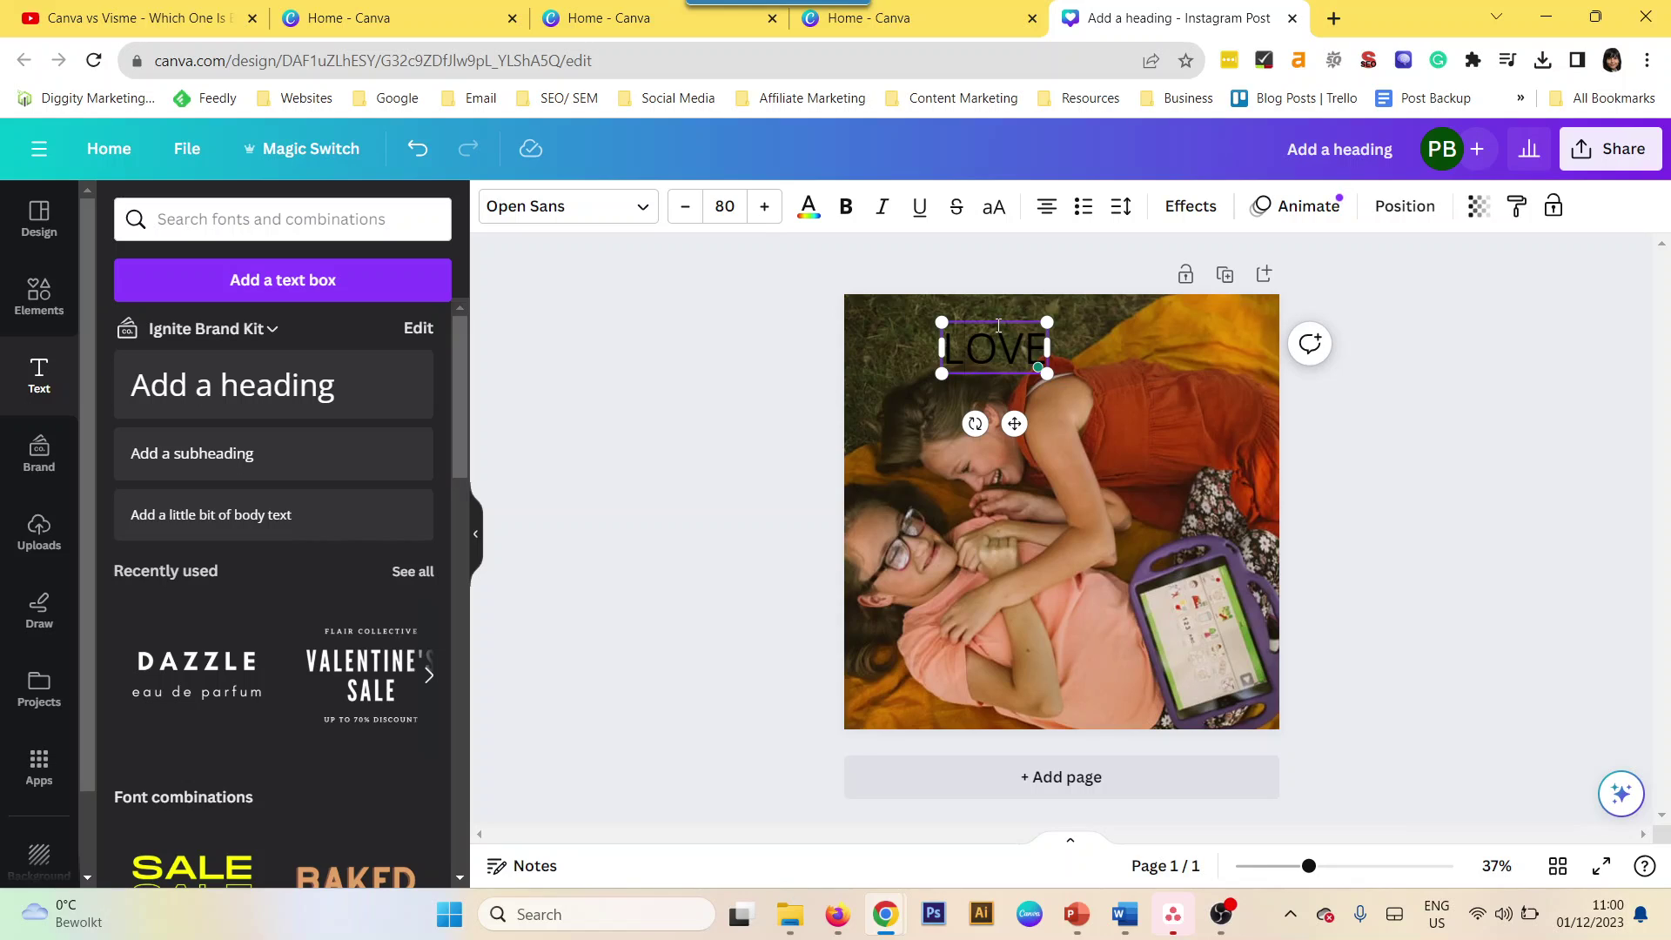
Make the LOVE text white and bold and nudge it toward the top-left corner
{"action": "key", "text": "ctrl+a"}
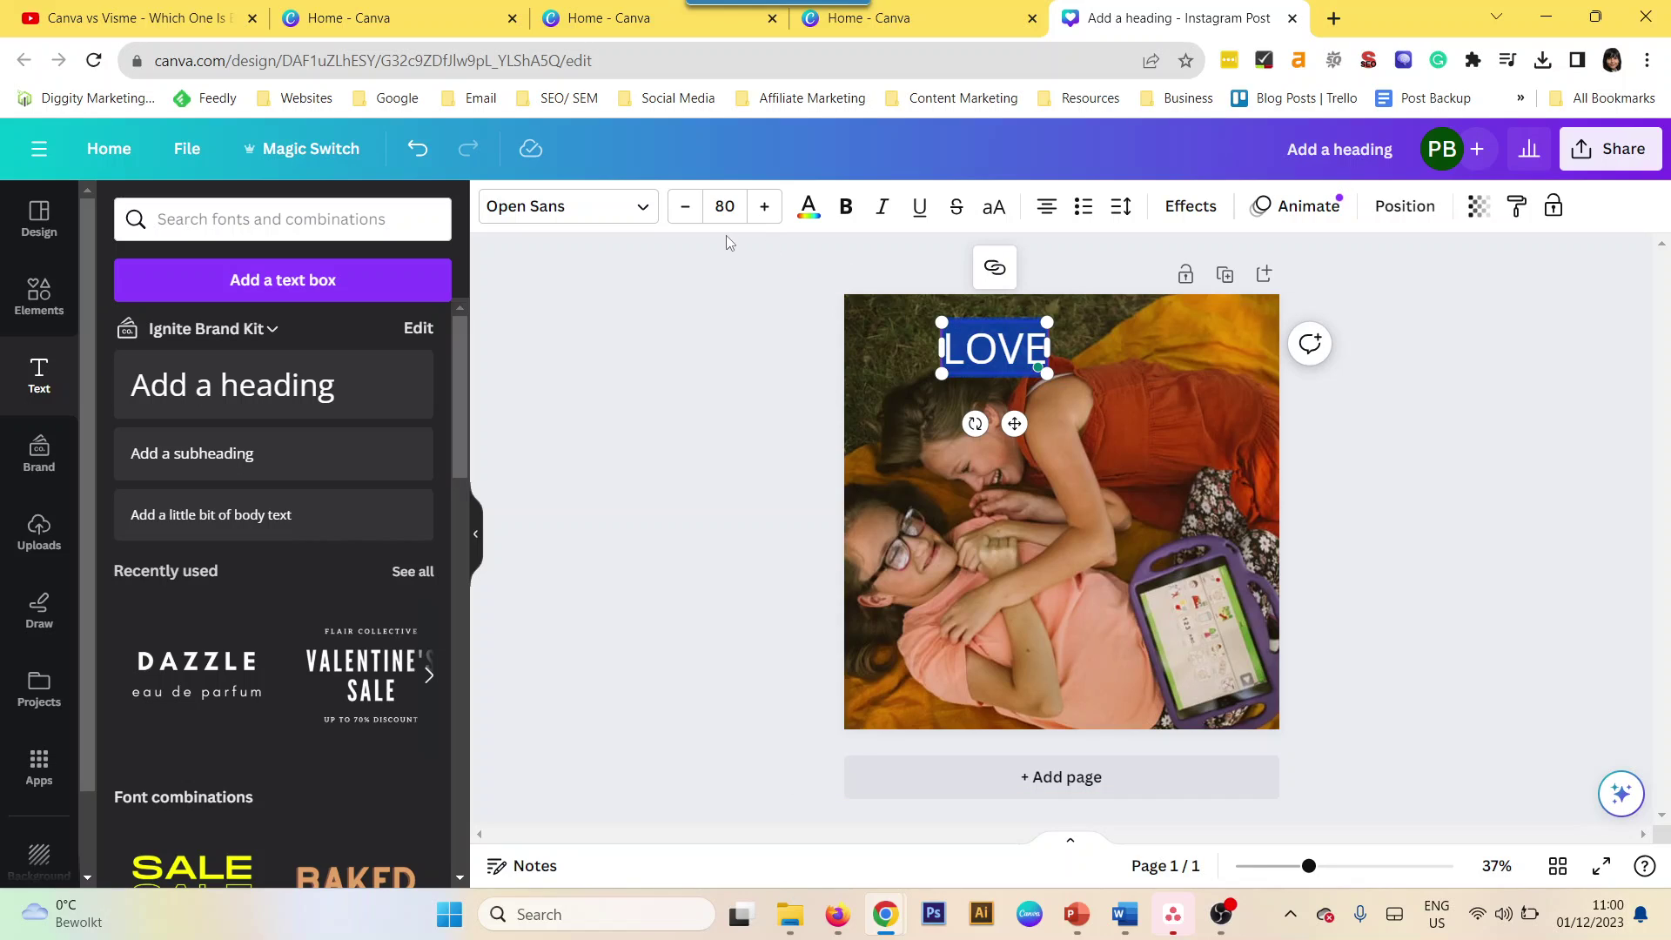
{"action": "left_click", "coordinate": [808, 207]}
{"action": "left_click", "coordinate": [235, 338]}
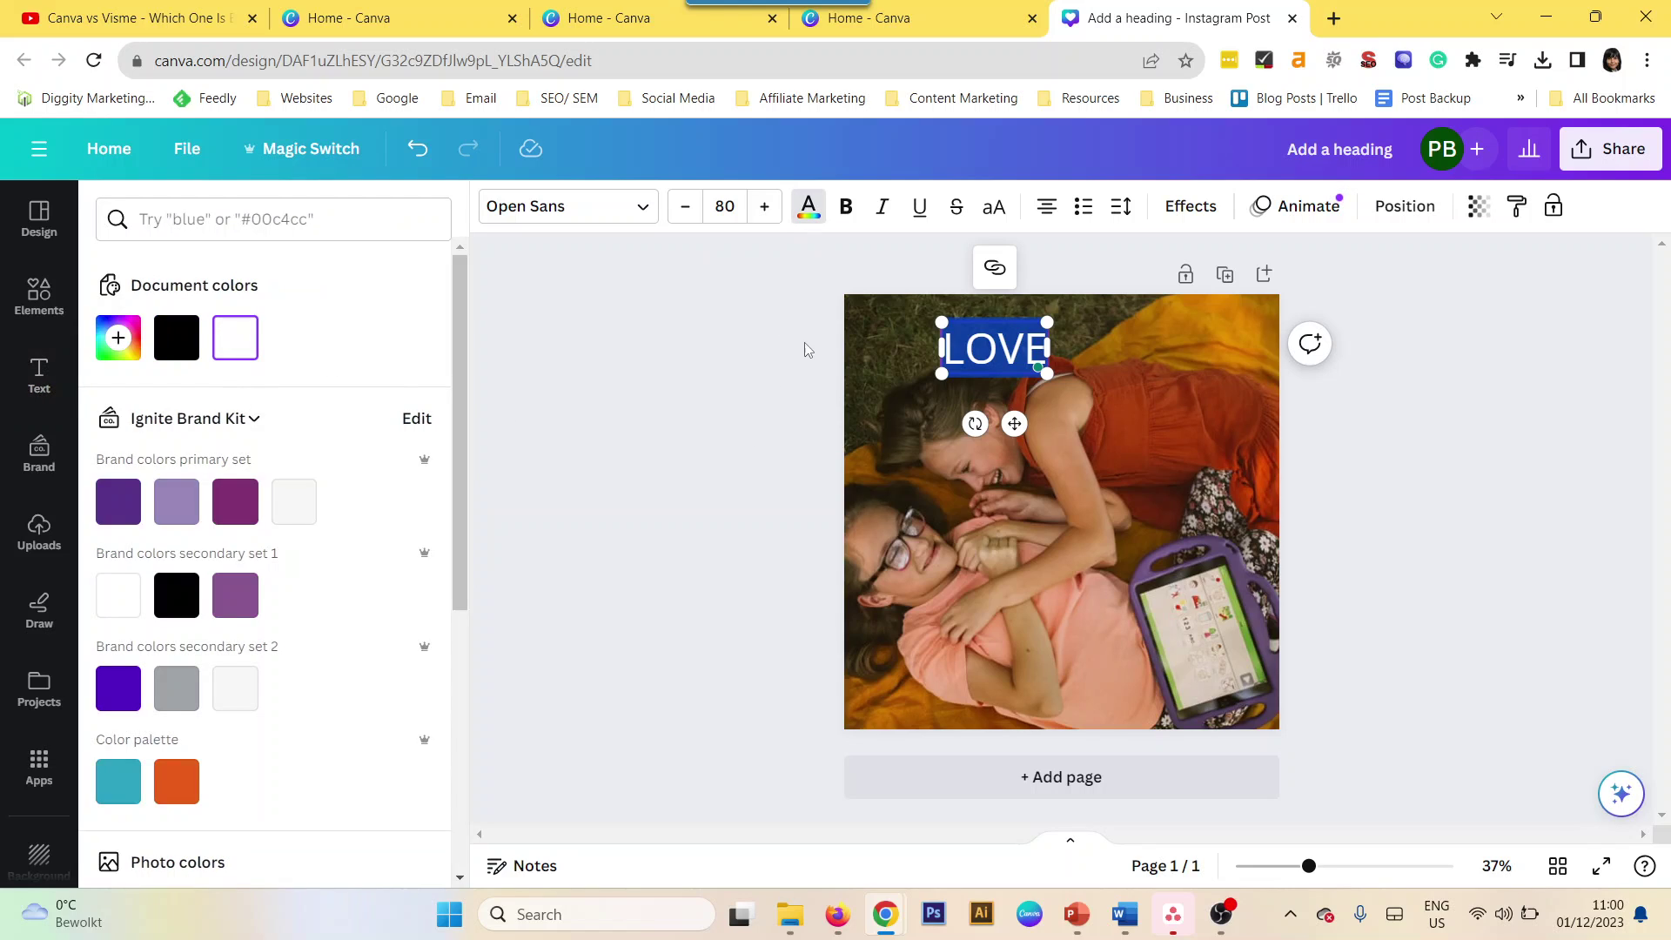
{"action": "left_click", "coordinate": [957, 367]}
{"action": "left_click", "coordinate": [1388, 437]}
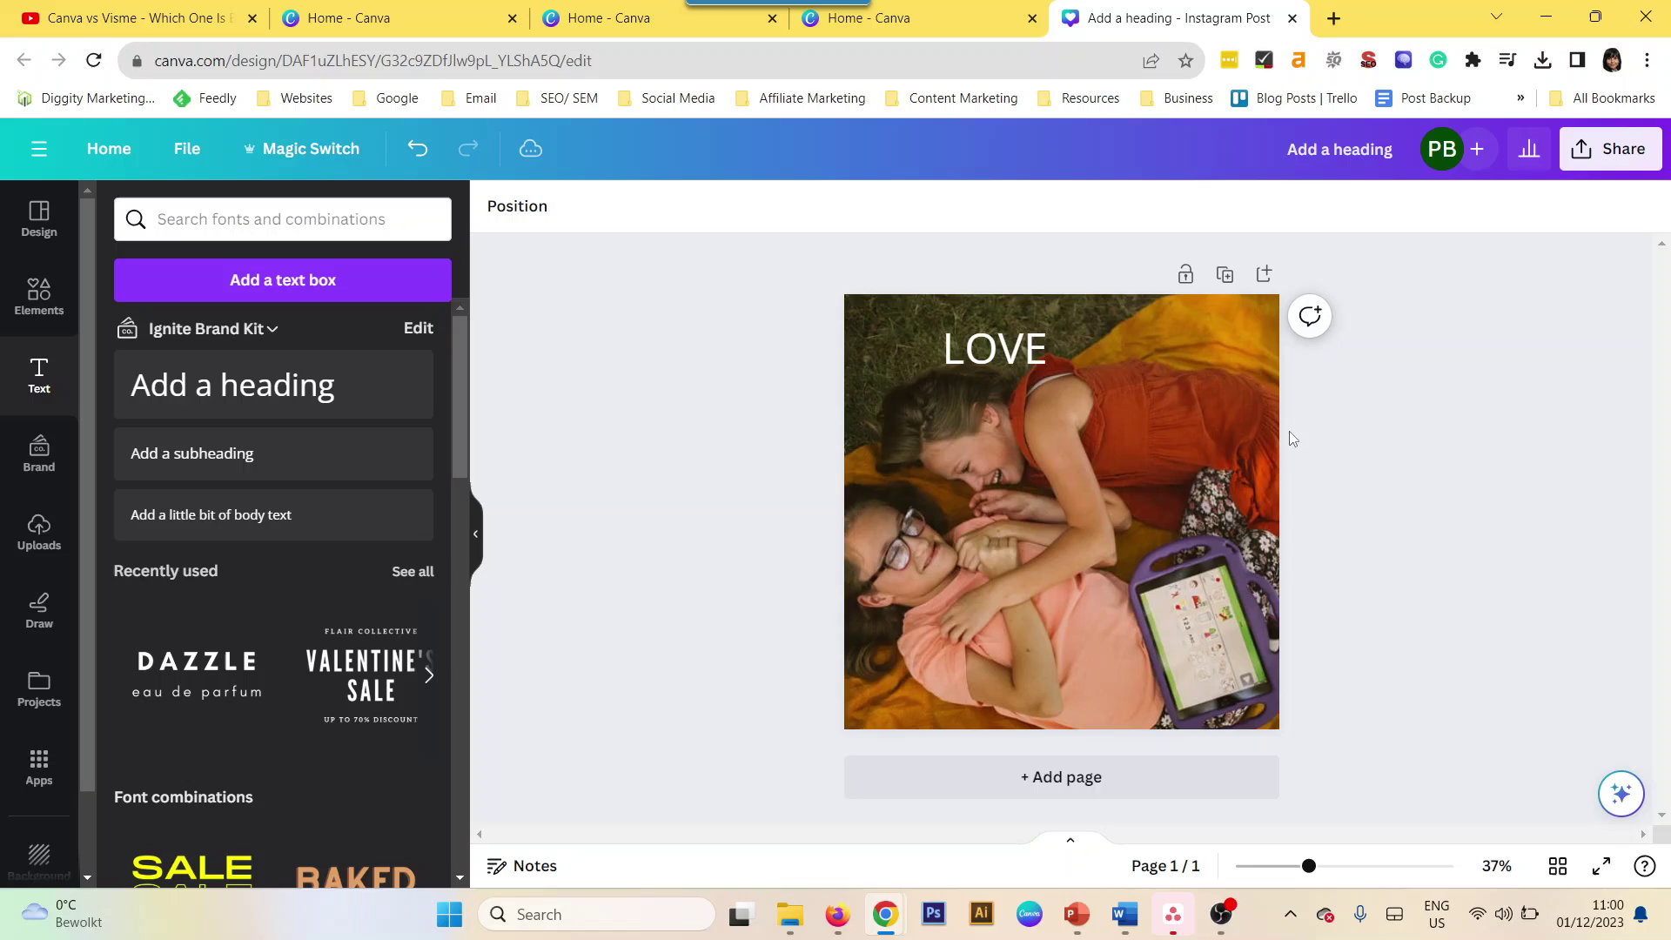
{"action": "left_click_drag", "start_coordinate": [1016, 364], "coordinate": [938, 350]}
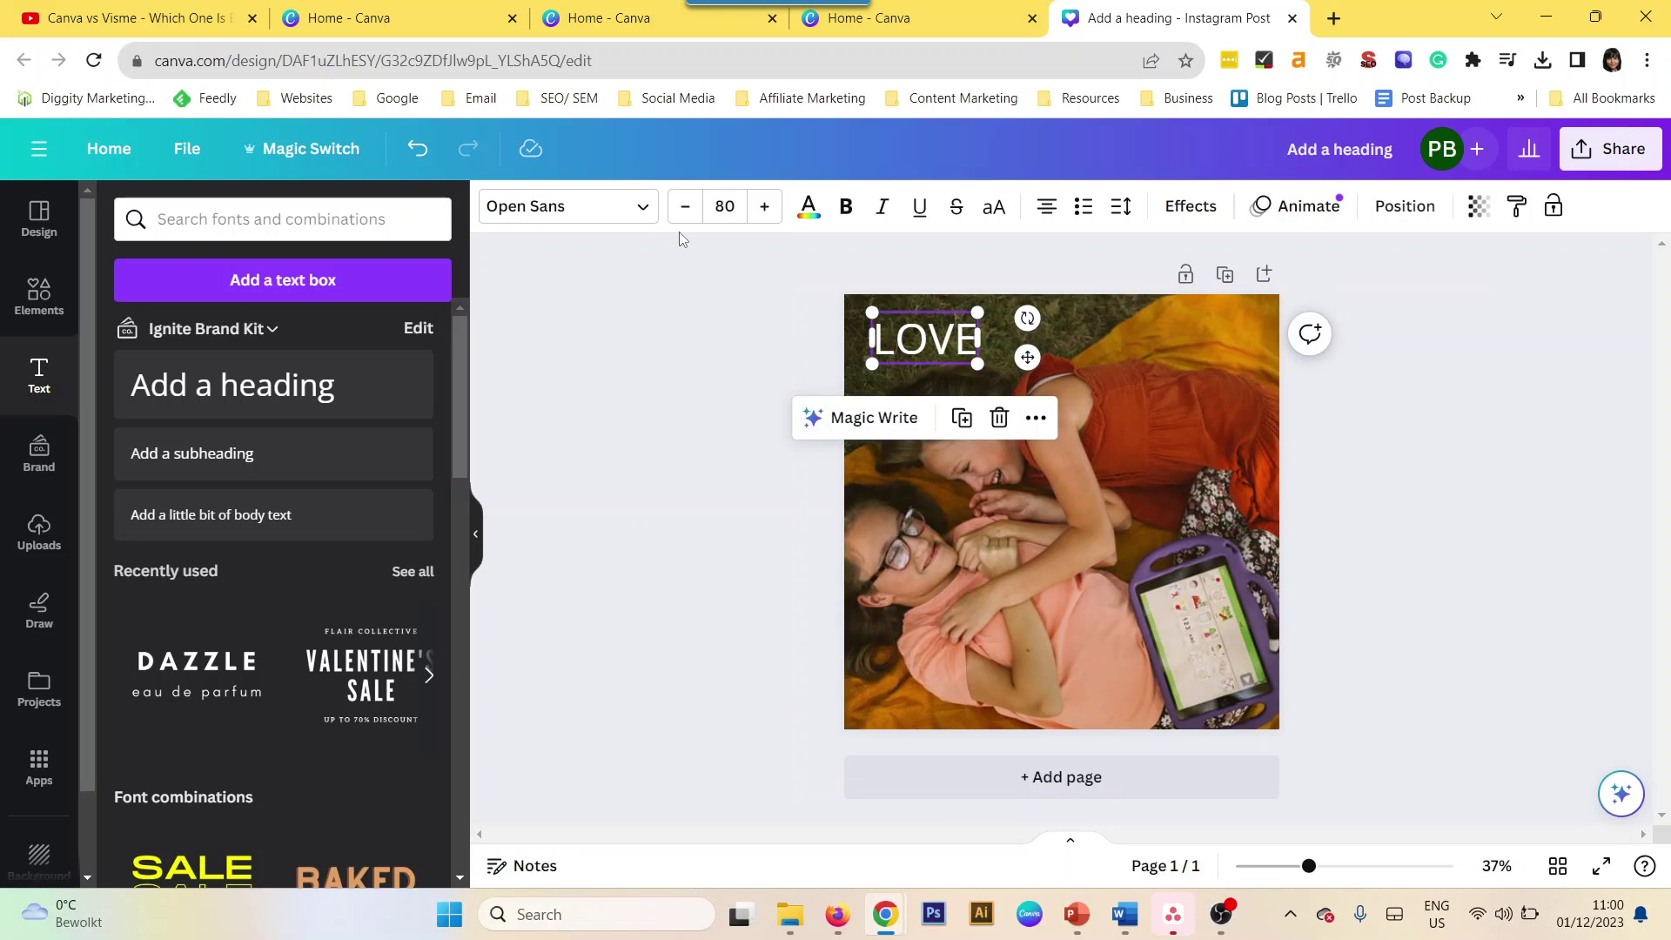
{"action": "left_click", "coordinate": [844, 206]}
{"action": "left_click", "coordinate": [797, 364]}
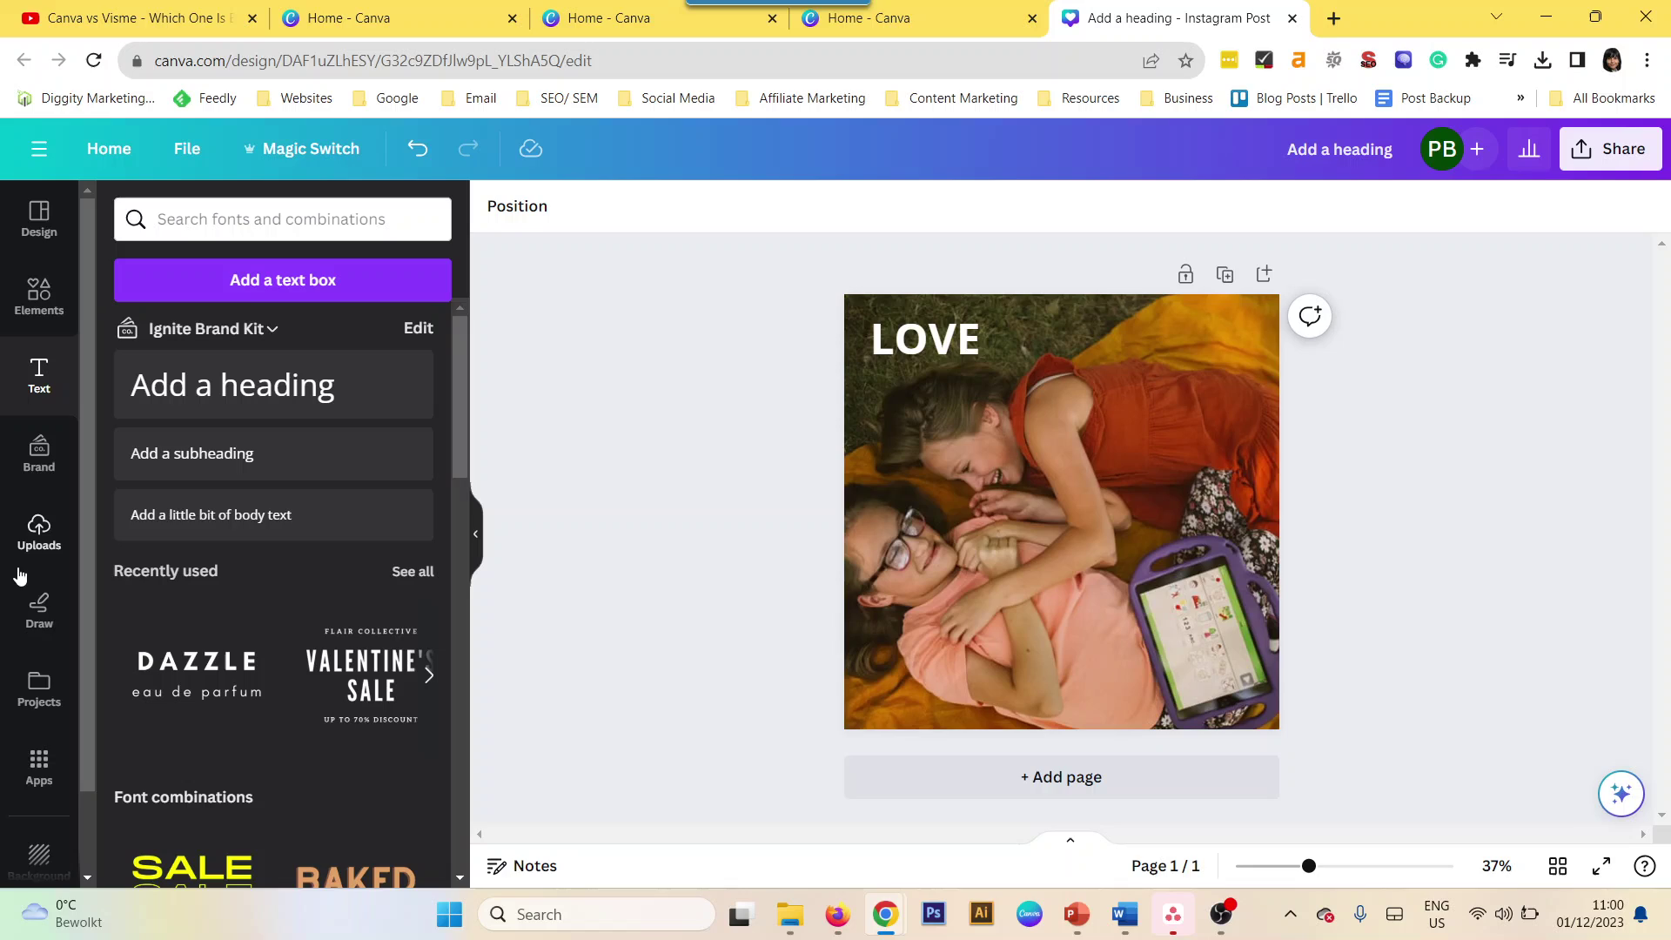
Paint three yellow highlighter strokes (weight 36, transparency 50) across the white LOVE heading
{"action": "left_click", "coordinate": [39, 609]}
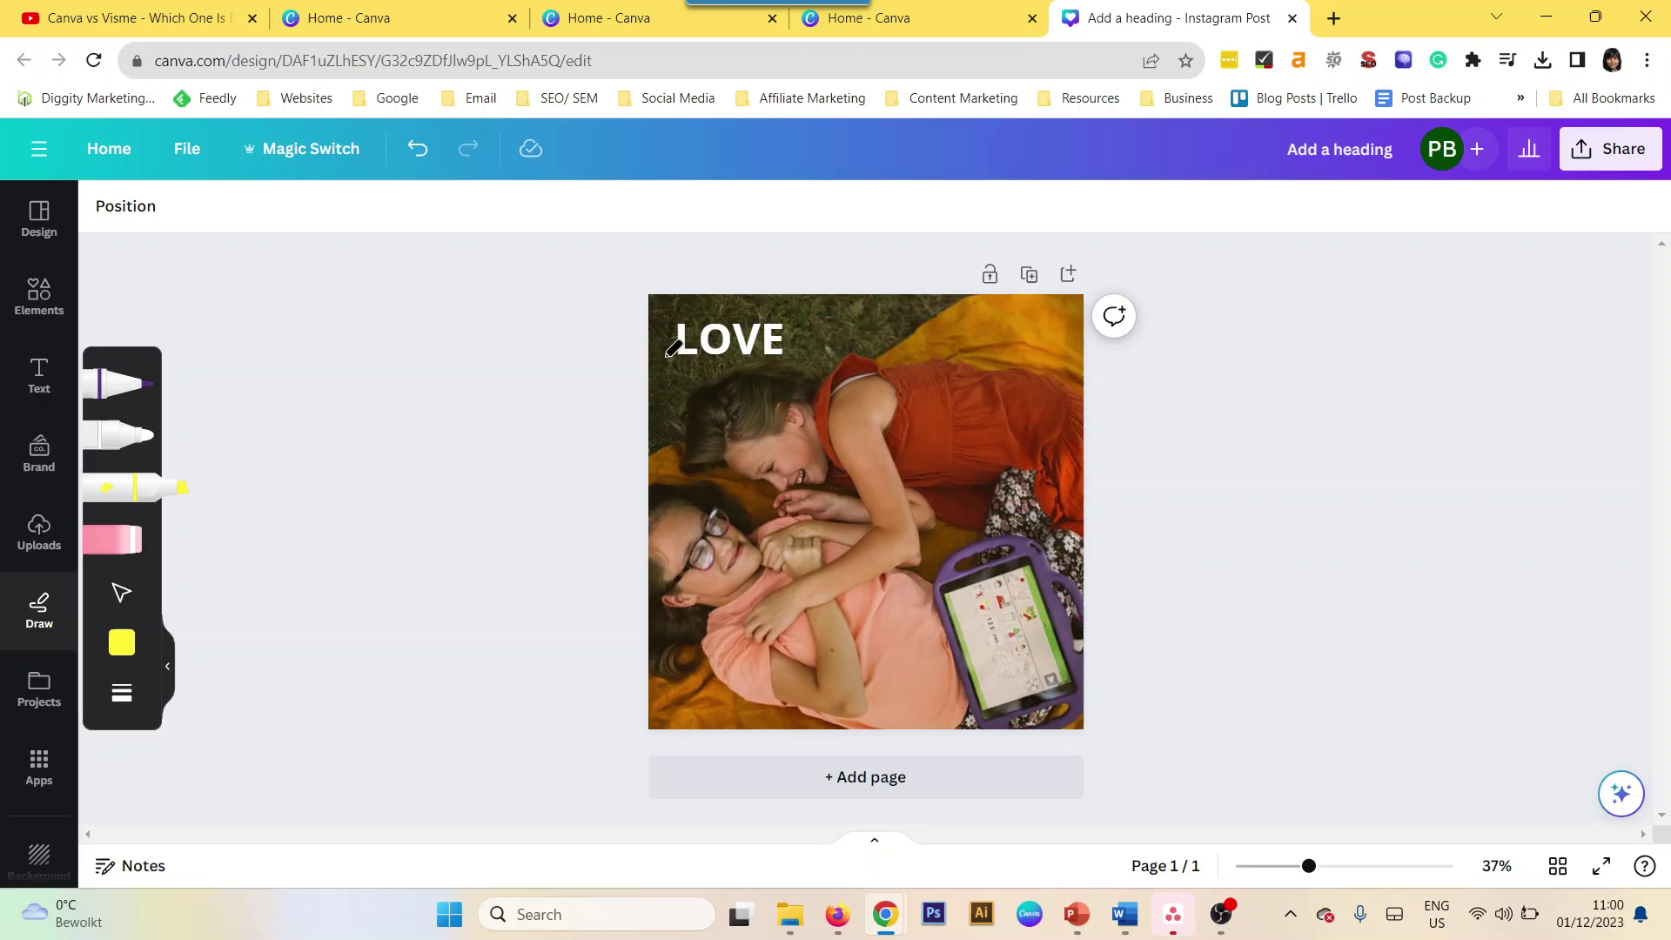
{"action": "left_click", "coordinate": [121, 691]}
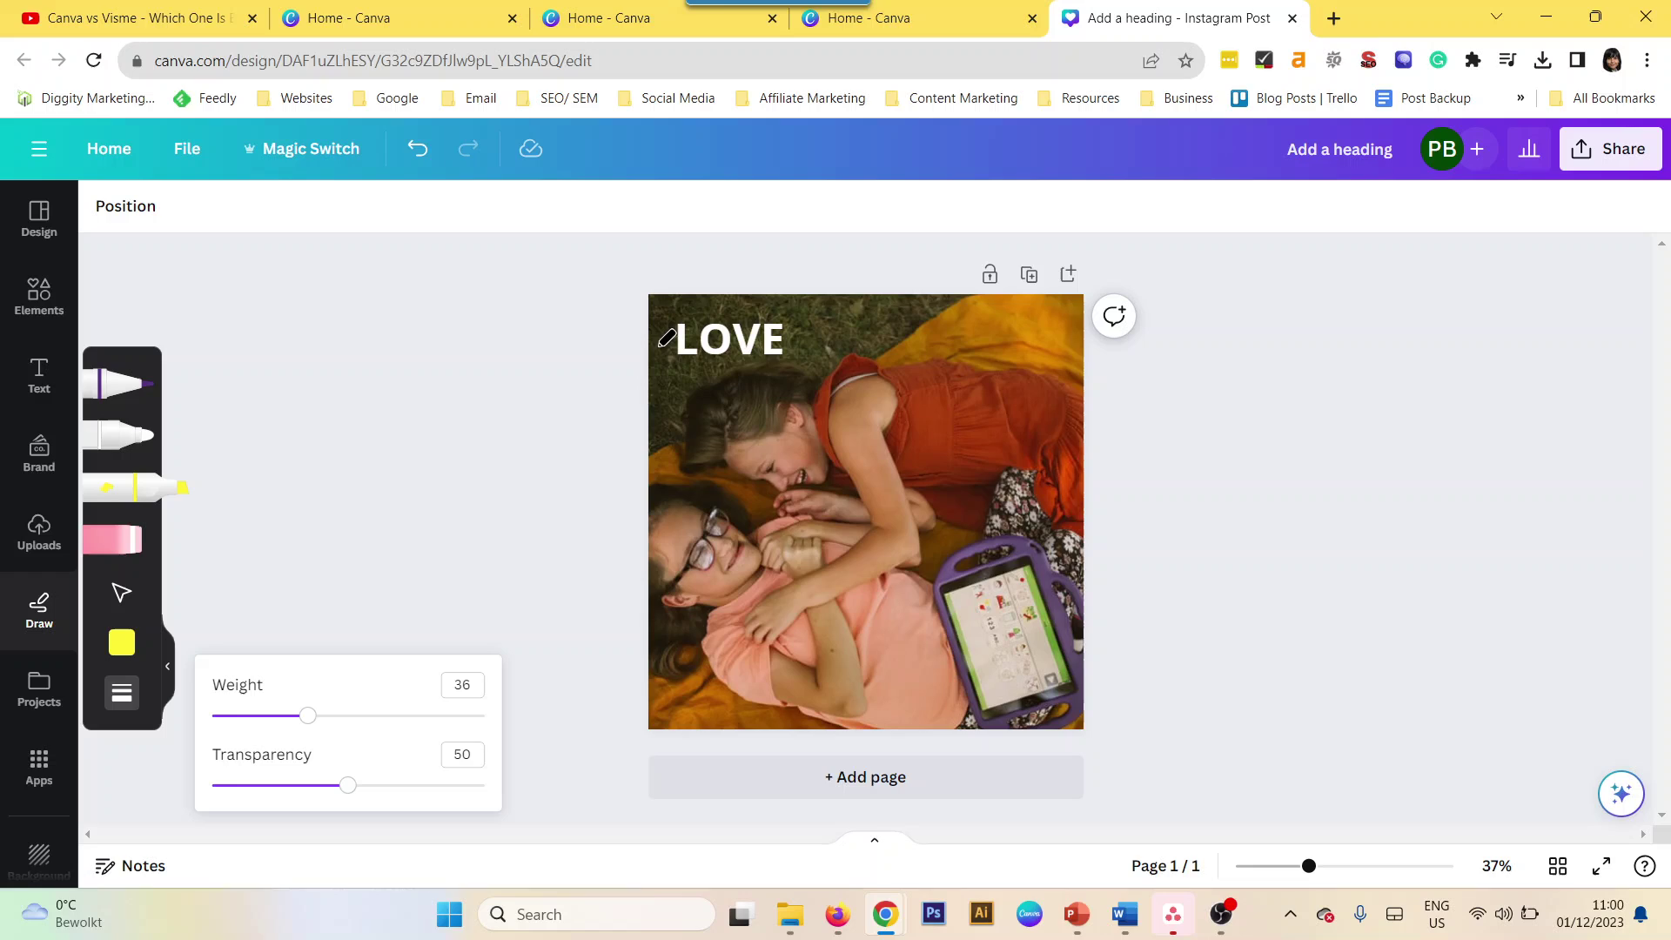
{"action": "left_click_drag", "start_coordinate": [663, 331], "coordinate": [773, 325]}
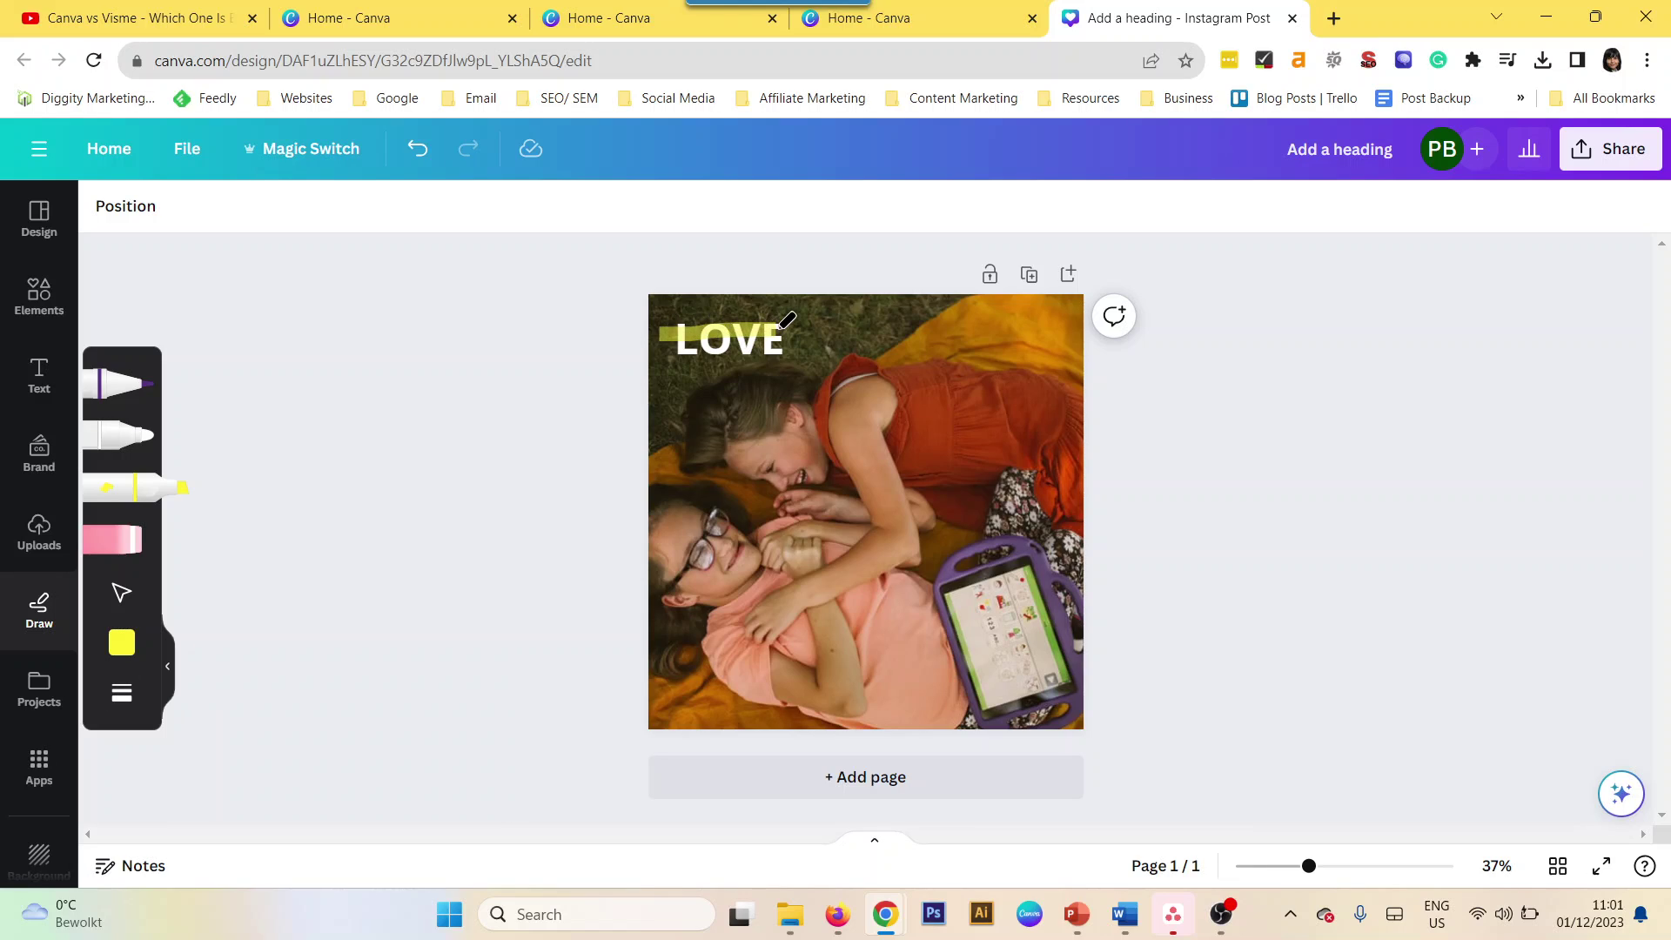
{"action": "left_click_drag", "start_coordinate": [663, 346], "coordinate": [789, 333]}
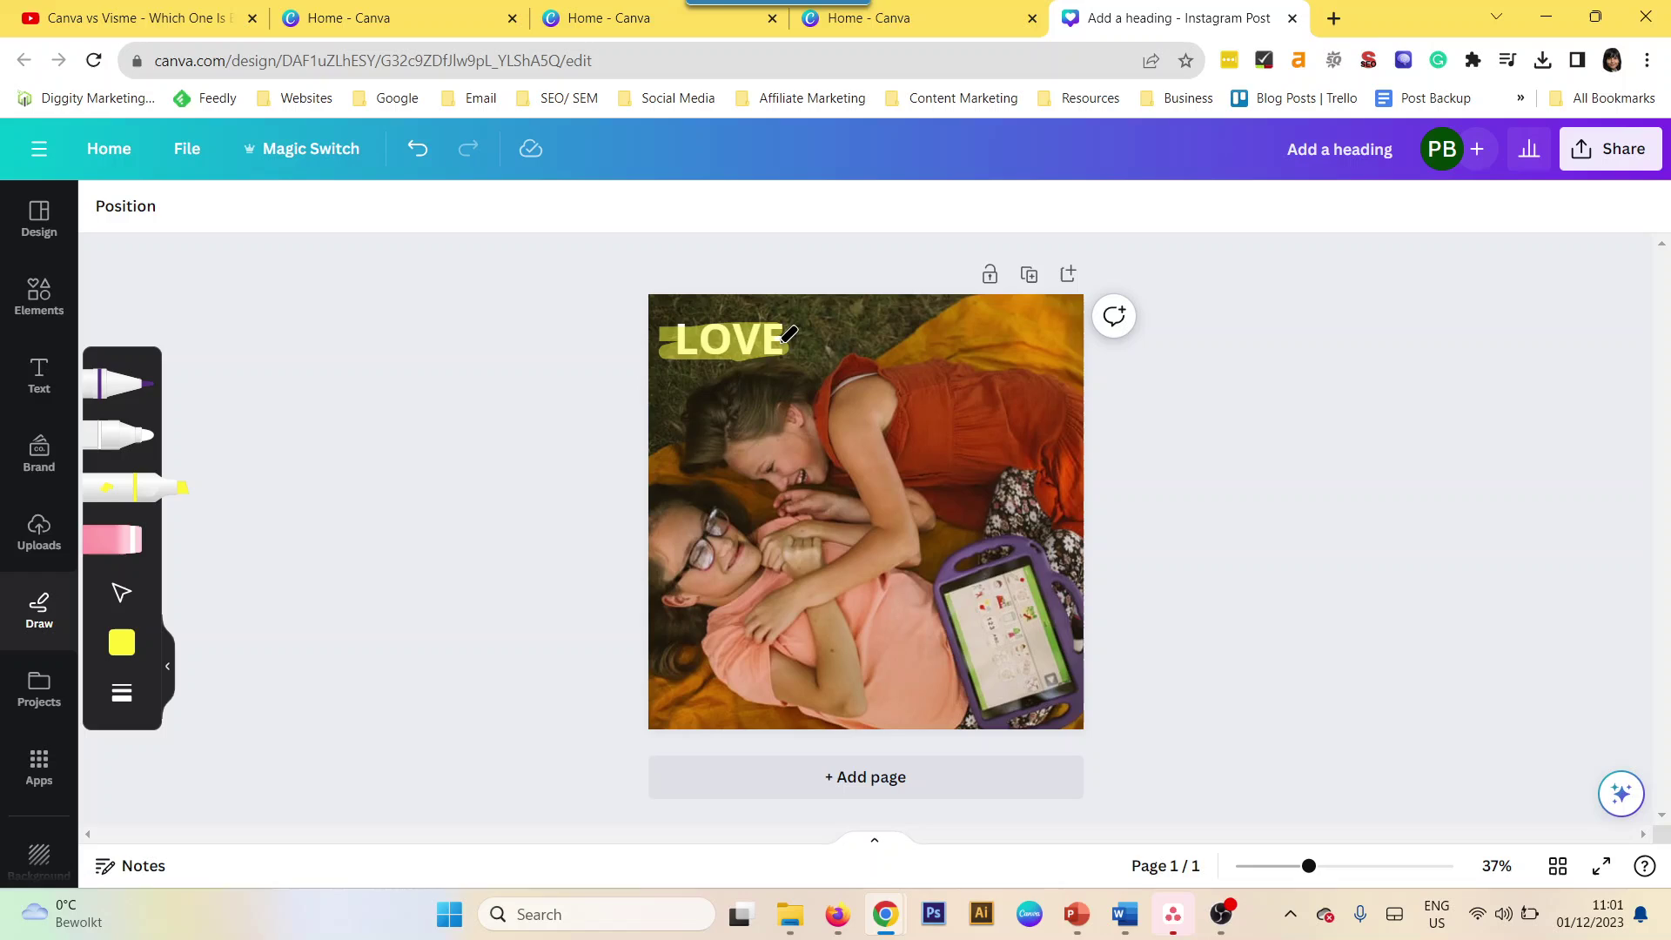
{"action": "mouse_move", "coordinate": [666, 335]}
{"action": "left_mouse_down"}
{"action": "mouse_move", "coordinate": [701, 315]}
{"action": "mouse_move", "coordinate": [782, 337]}
{"action": "left_mouse_up"}
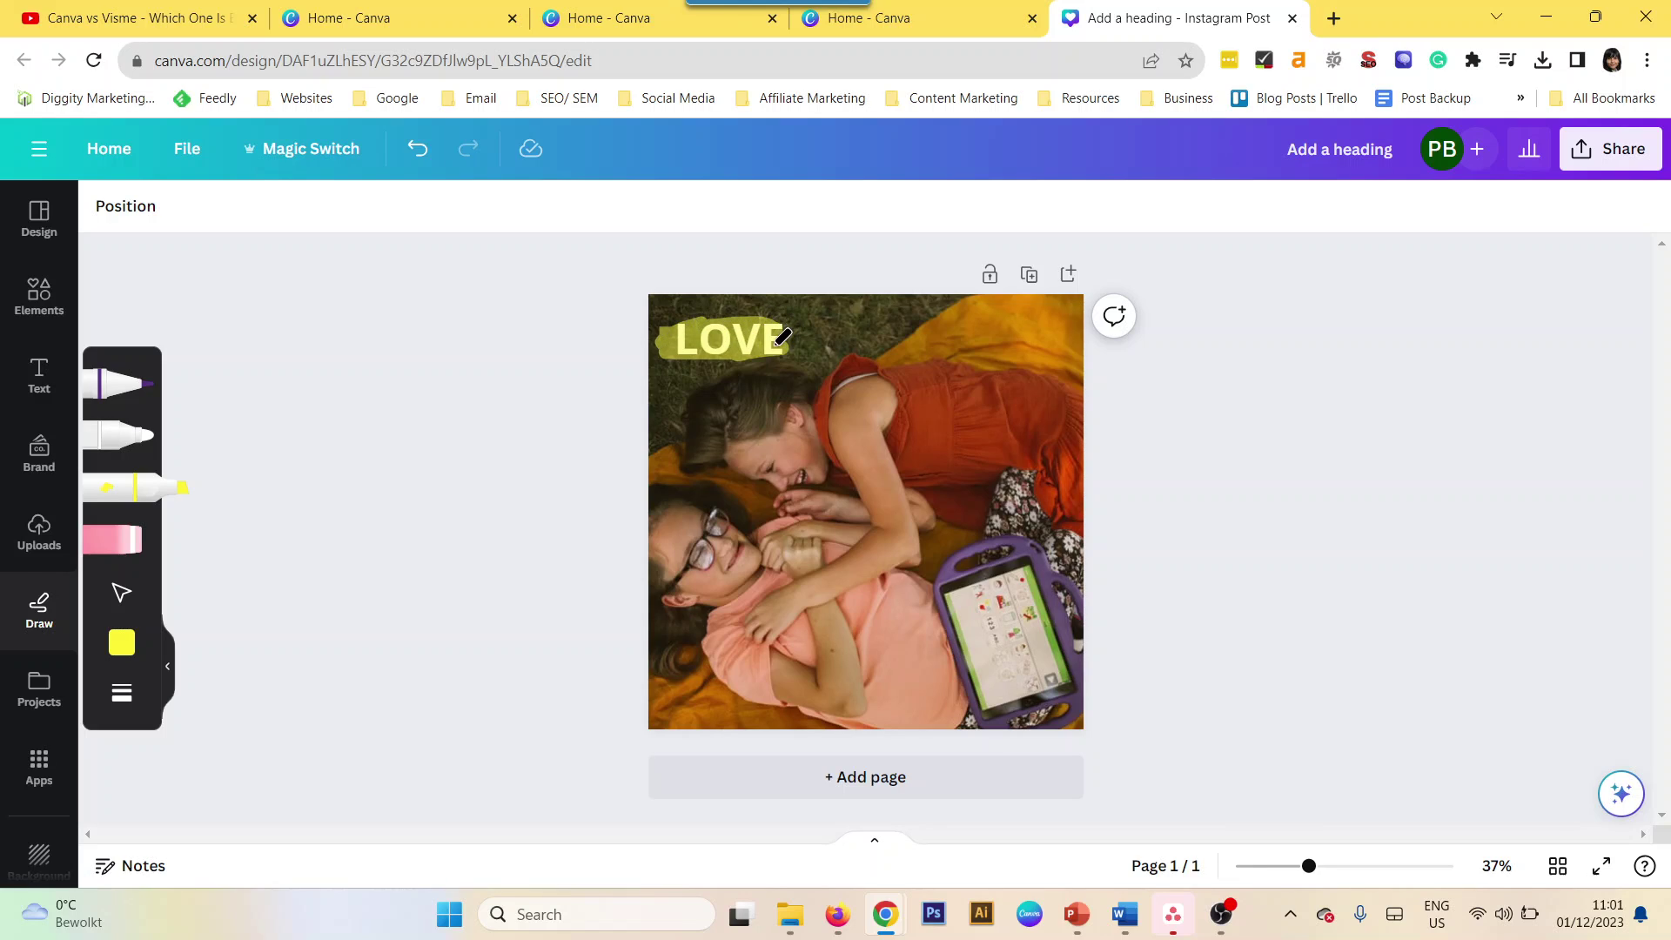